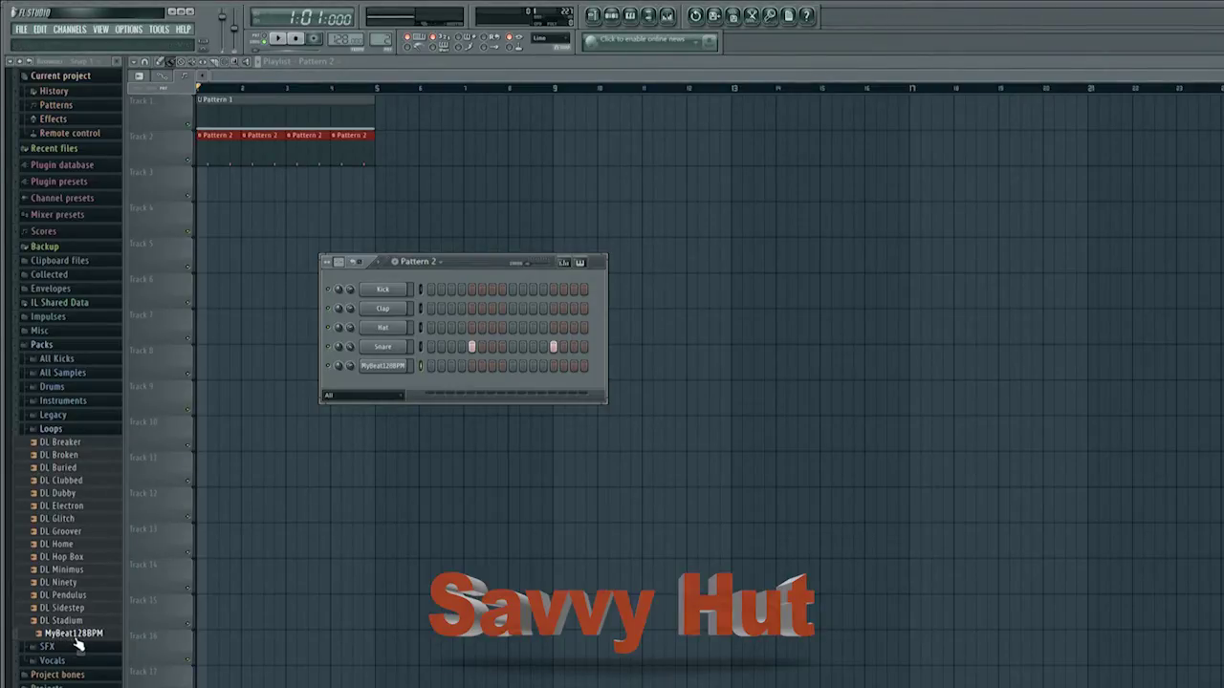
- Try MyBeat128BPM in the playlist, play and stop it, then start a new empty project
mouse_move(88, 635)
left_mouse_down()
mouse_move(480, 553)
mouse_move(481, 487)
mouse_move(416, 459)
mouse_move(433, 222)
mouse_move(300, 89)
mouse_move(285, 46)
left_mouse_up()
left_click(278, 40)
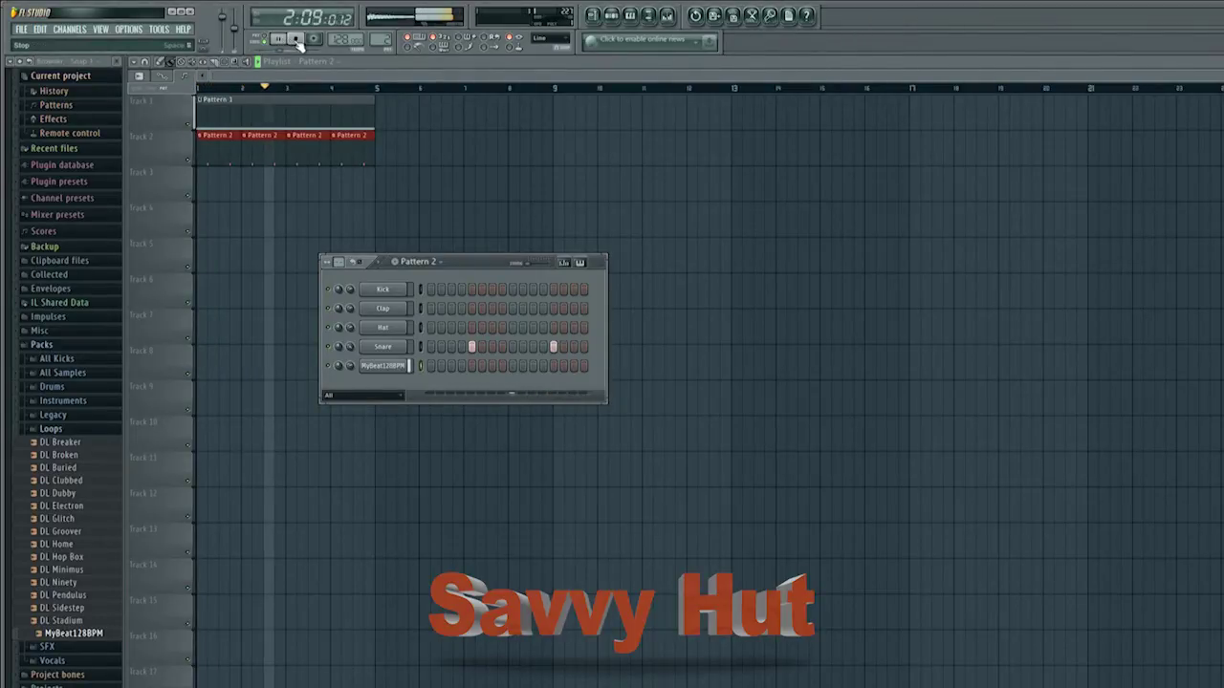
key("KP_Subtract")
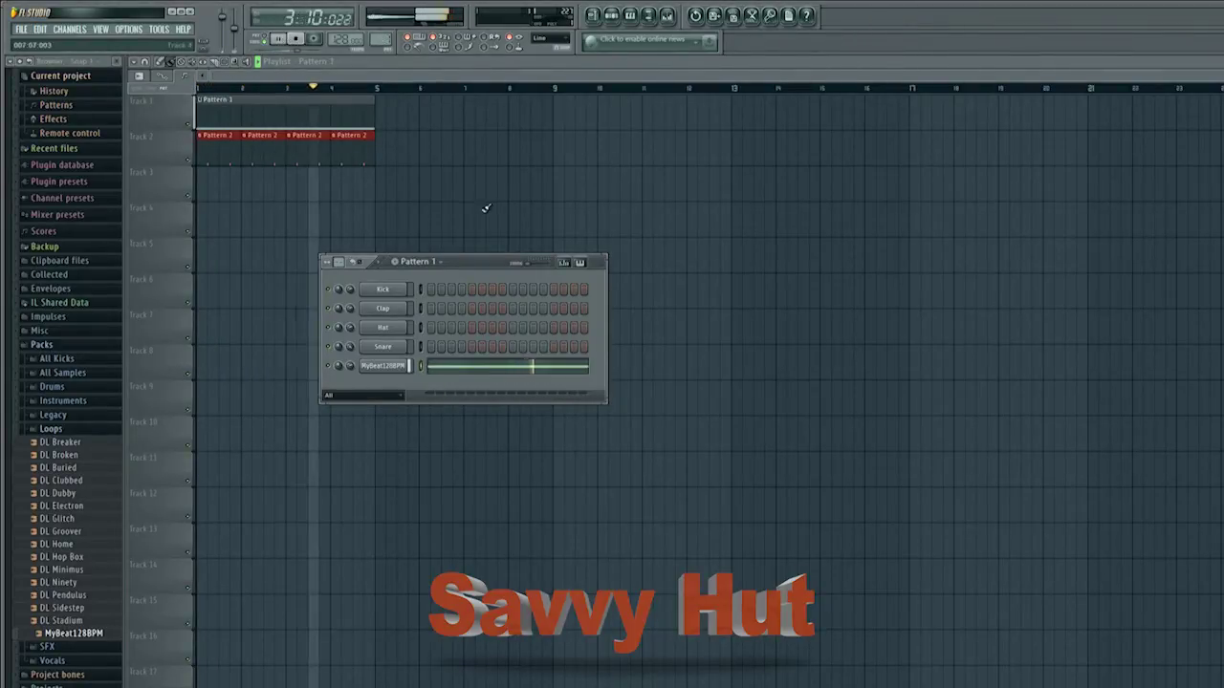
left_click(296, 39)
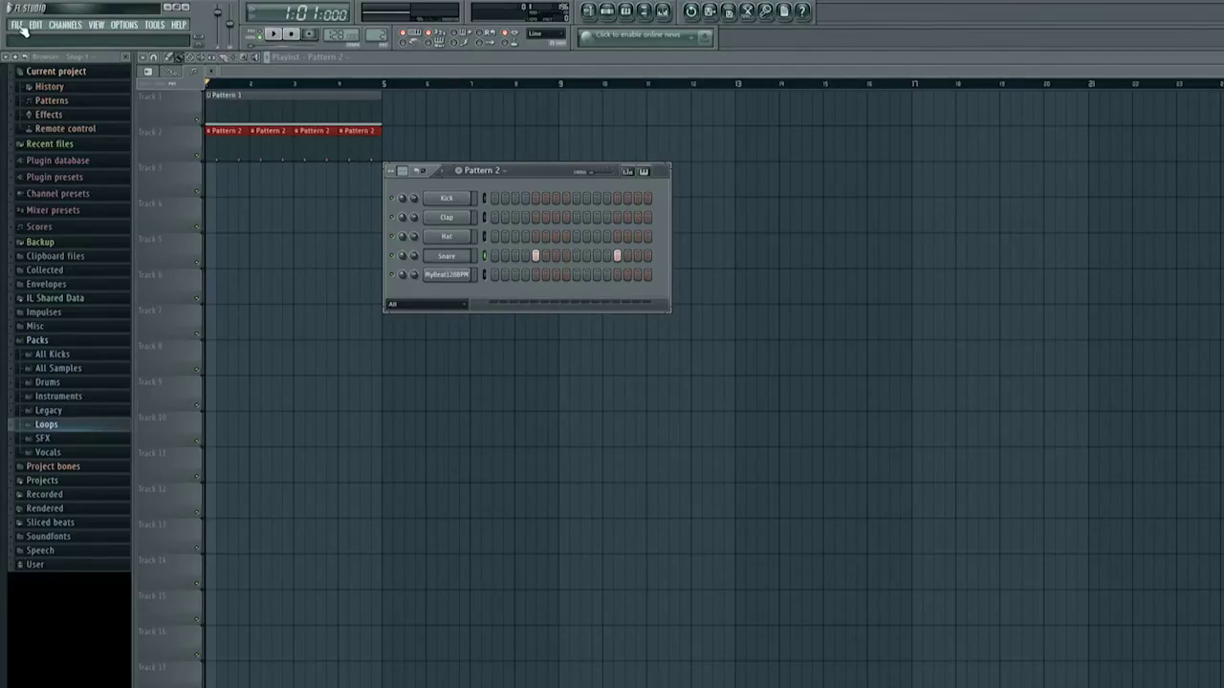
left_click(17, 25)
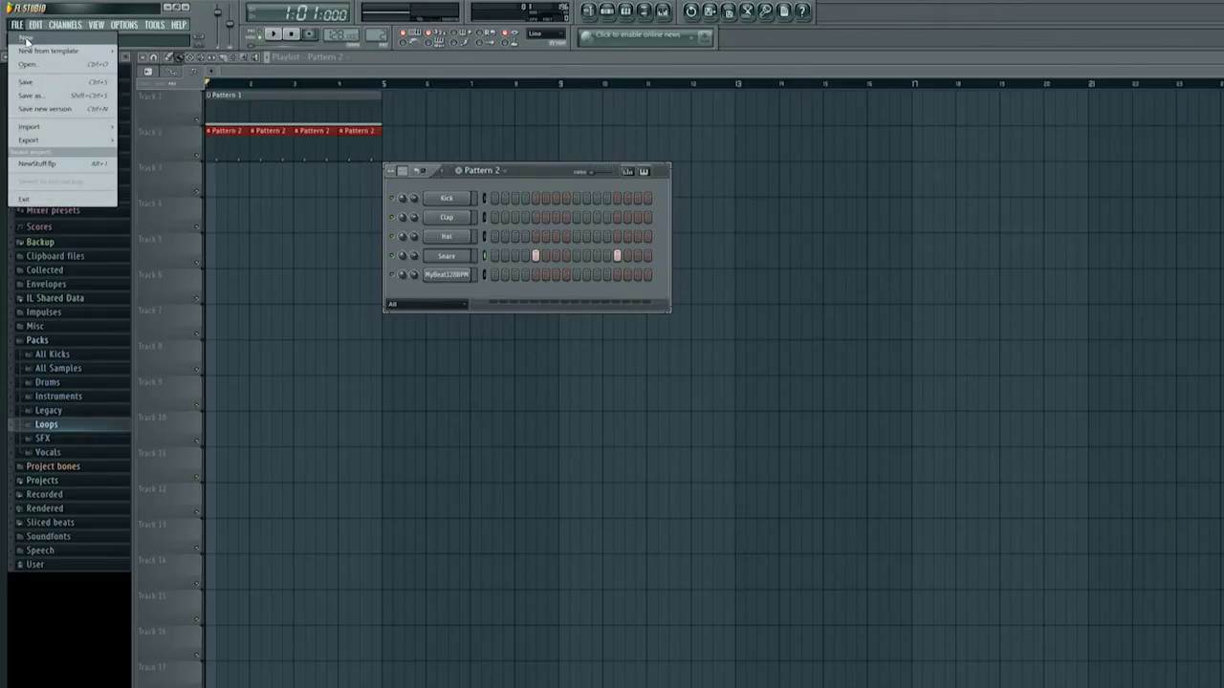
left_click(25, 38)
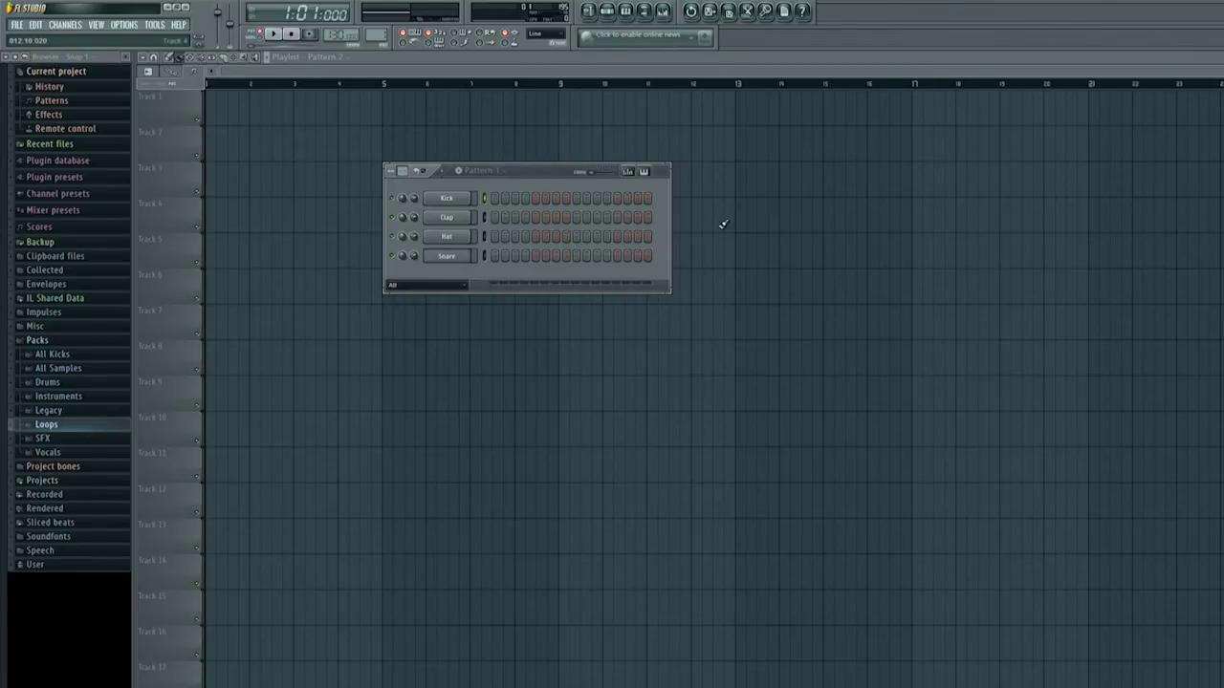
- Program kicks on steps 1, 7, 13, clap on 9, hats every 2 steps, and play it
left_click(494, 197)
left_click(558, 198)
left_click(620, 198)
left_click(575, 217)
right_click(449, 236)
left_click(516, 334)
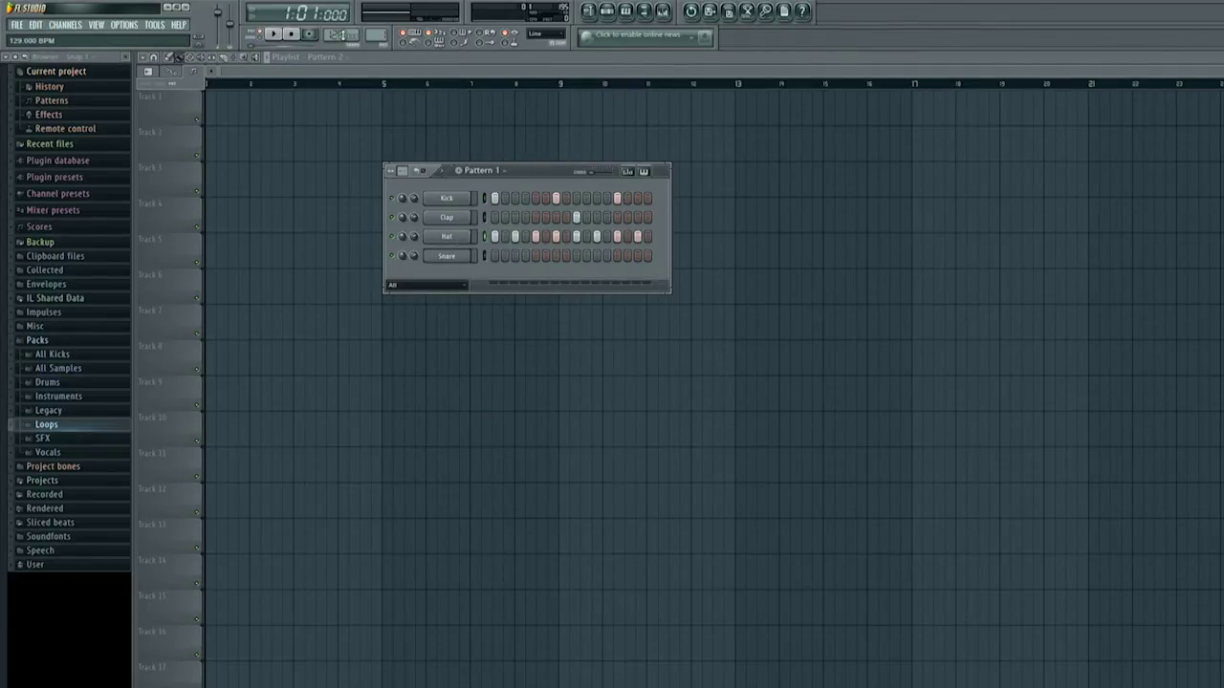
left_click(274, 35)
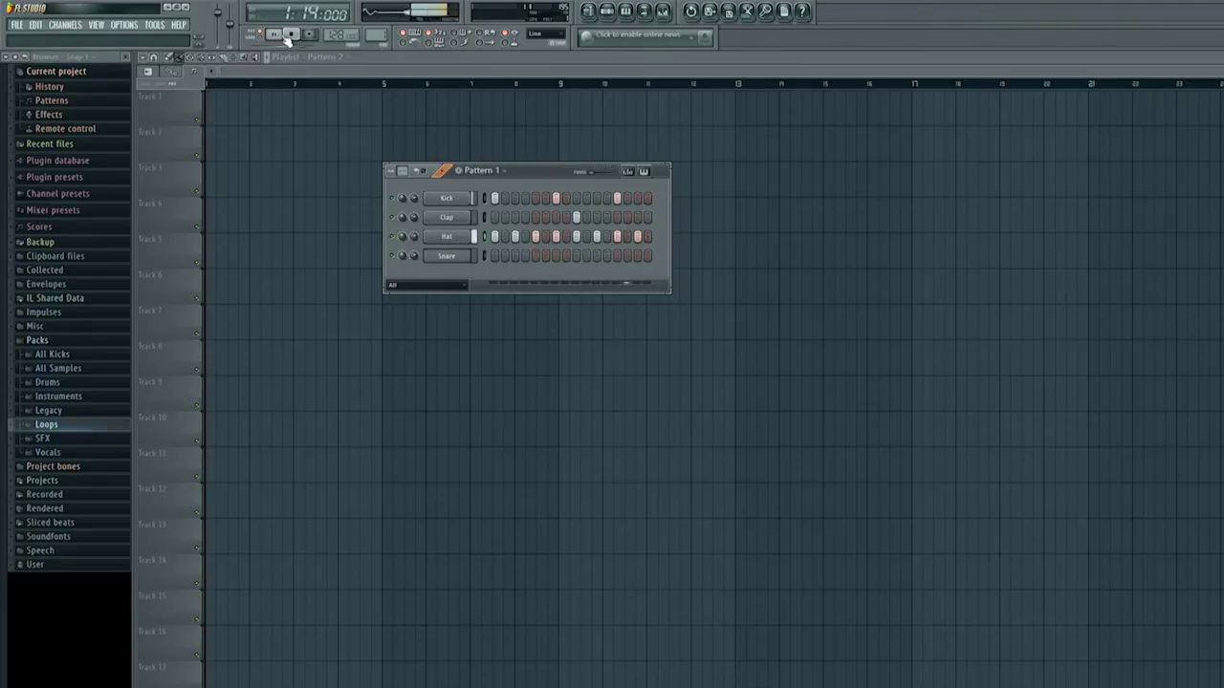
left_click(293, 35)
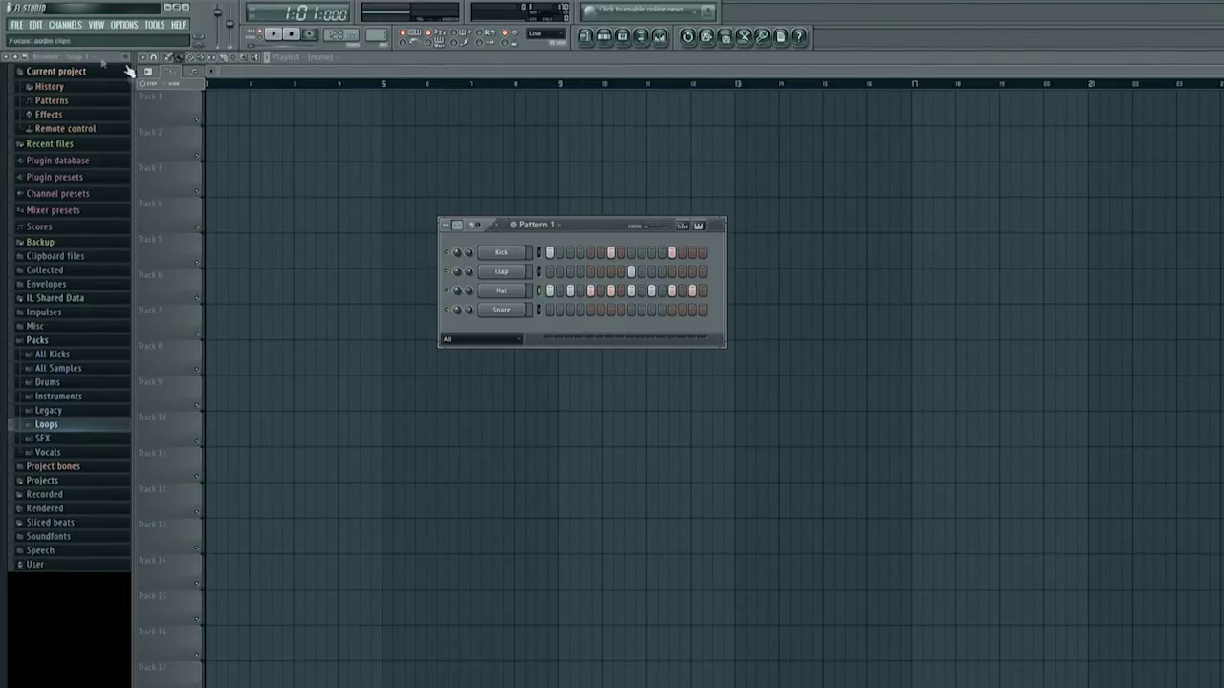
- Set up a WAV export to the Desktop named SavvyBeat128BPM
left_click(17, 25)
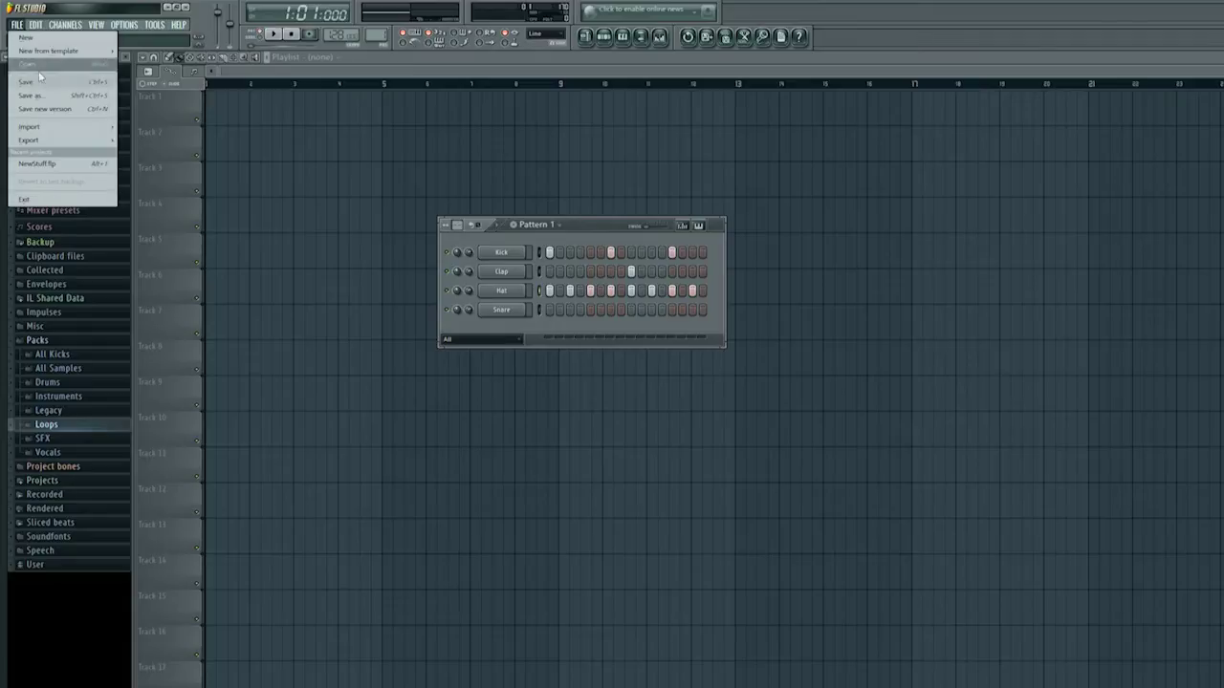
mouse_move(57, 140)
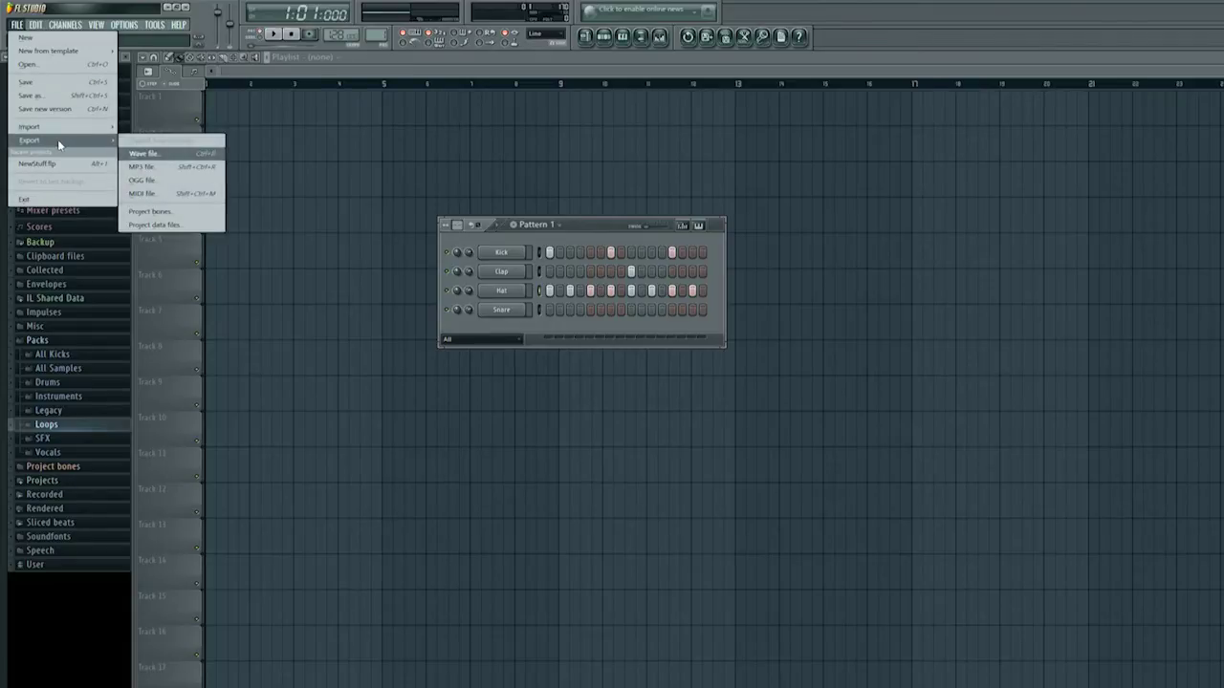
left_click(159, 155)
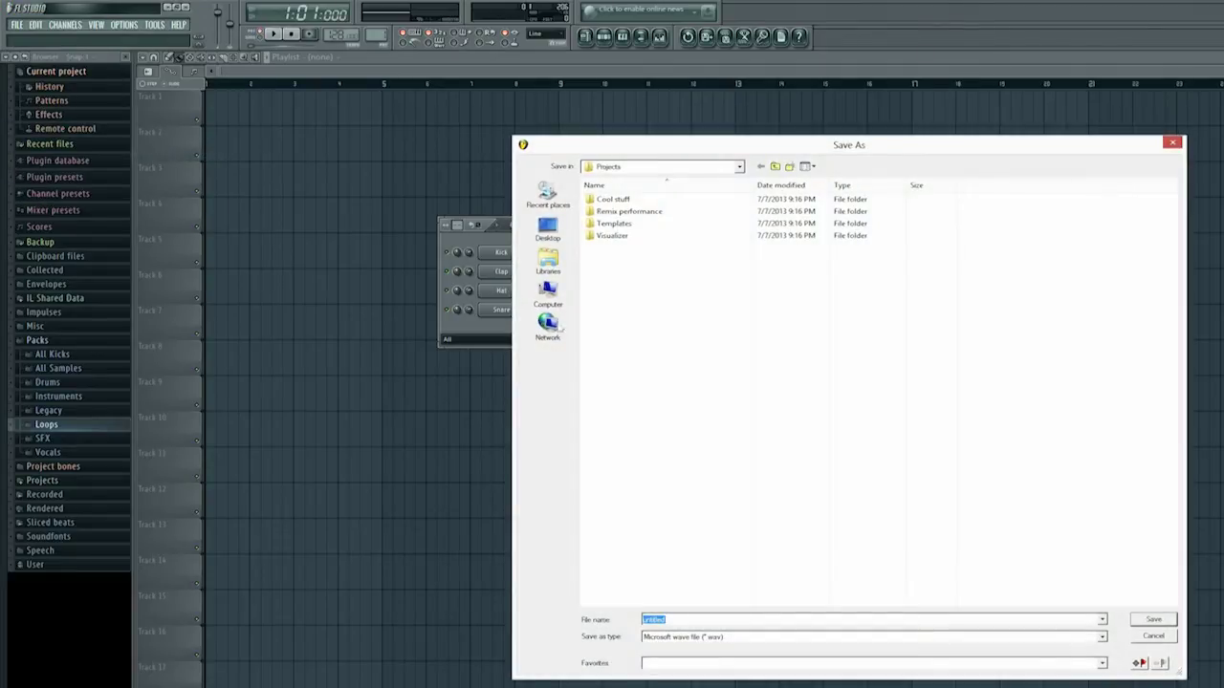
left_click(547, 229)
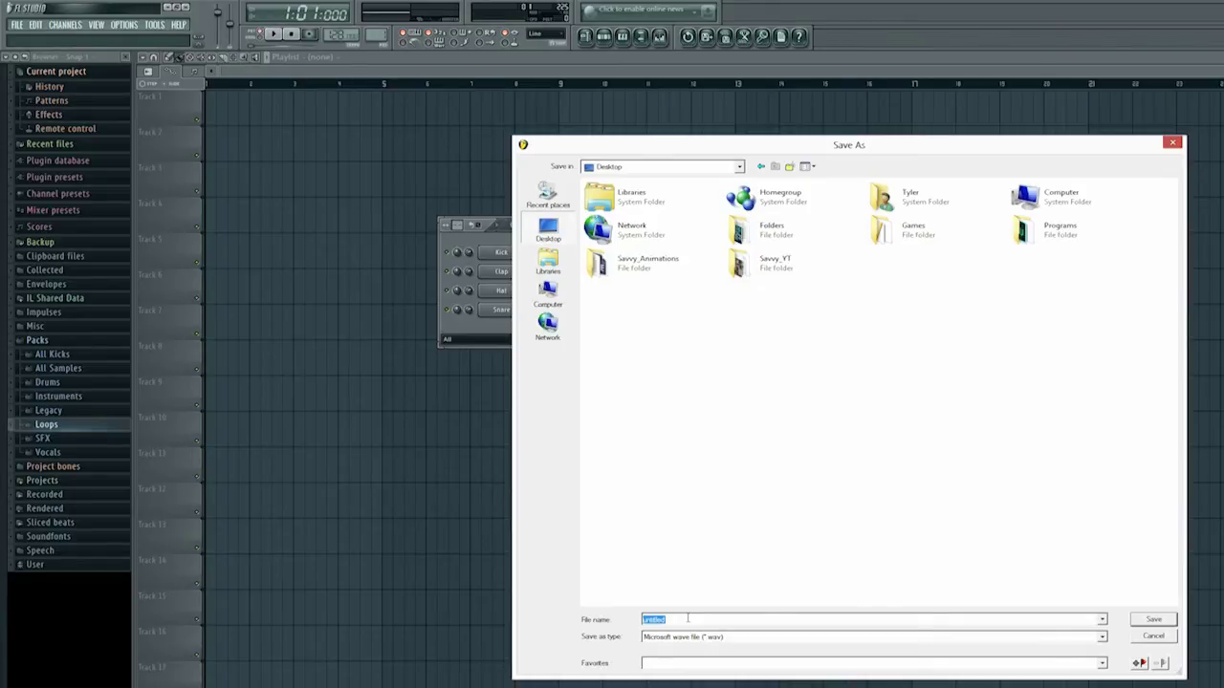
type("SavvyBeat128BPM")
- Confirm the save and render SavvyBeat128BPM.wav, toggling the MP3 output on and off
left_click(1155, 621)
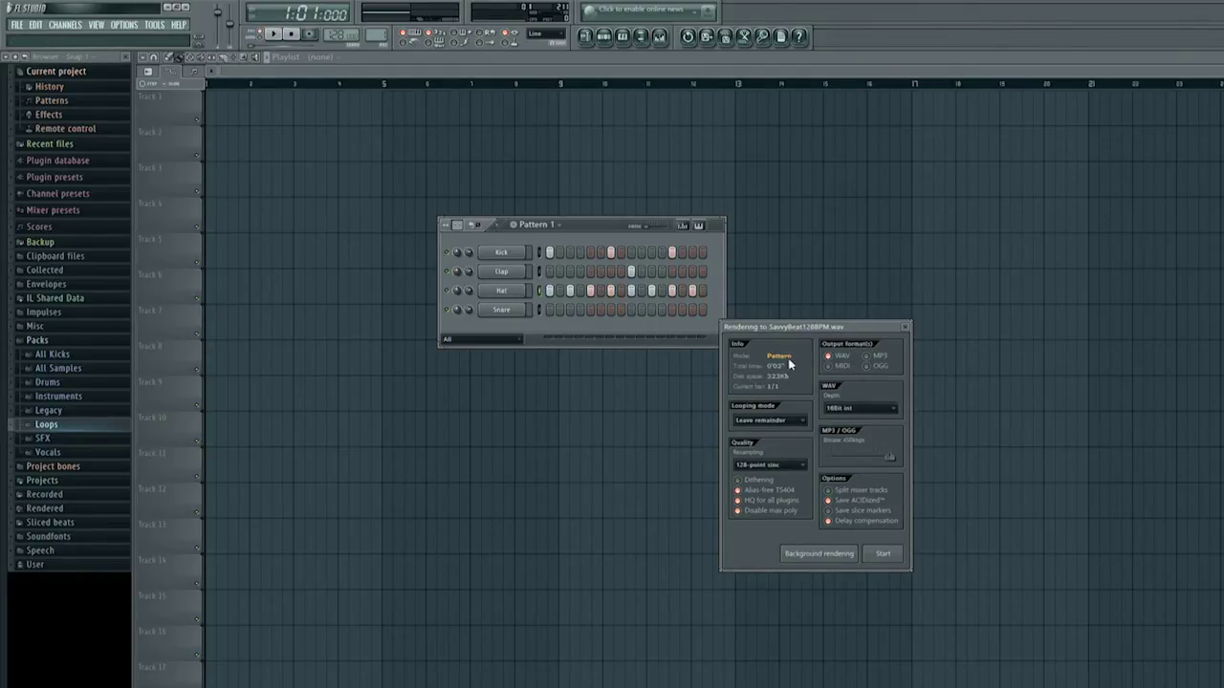
left_click(867, 357)
left_click(871, 359)
left_click(883, 557)
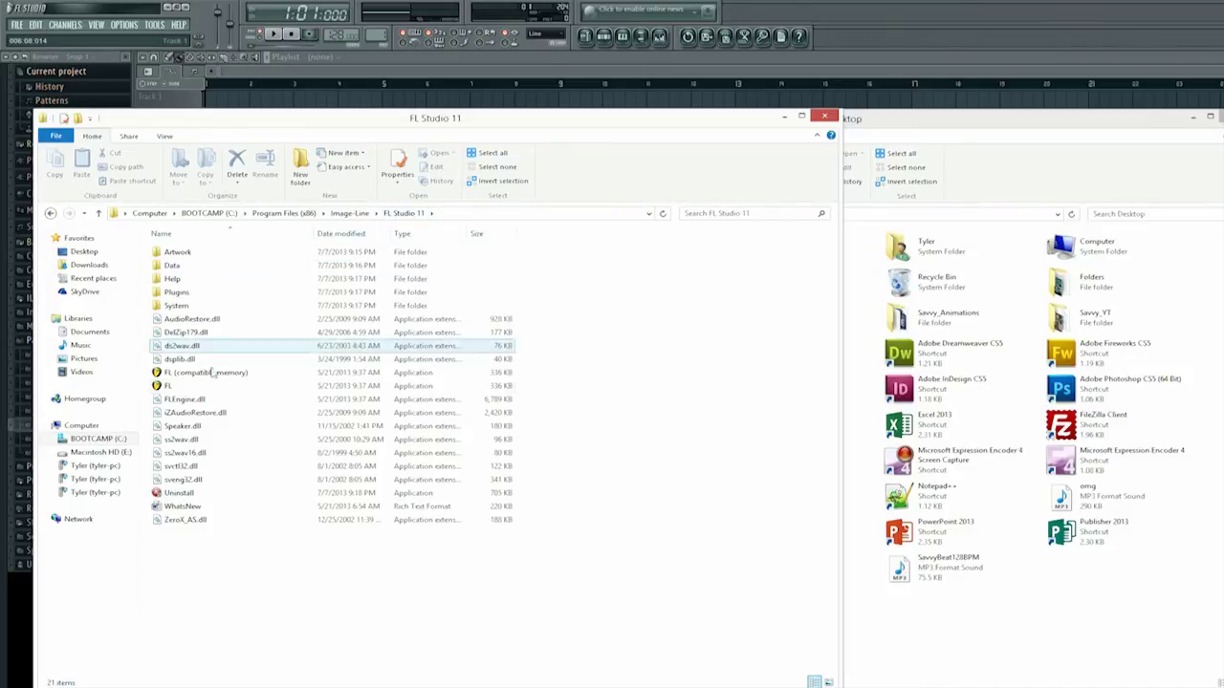
- Navigate into Data\Patches\Packs inside the FL Studio 11 install folder
left_click(201, 269)
double_click(201, 268)
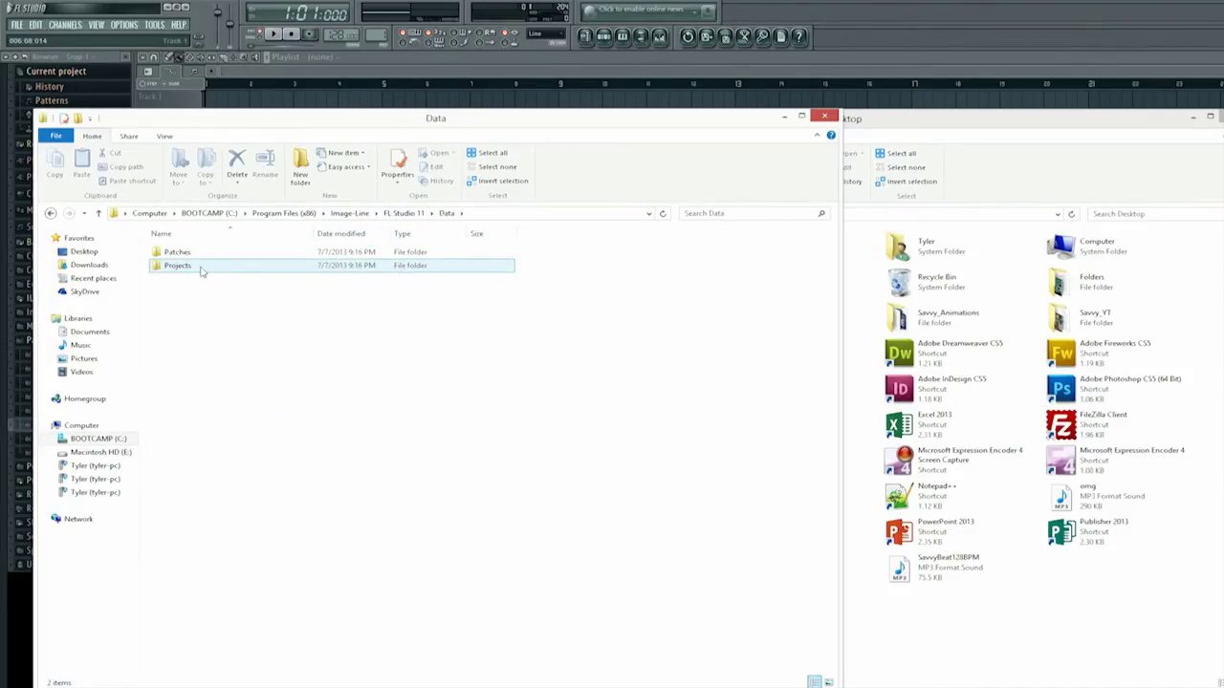
double_click(203, 256)
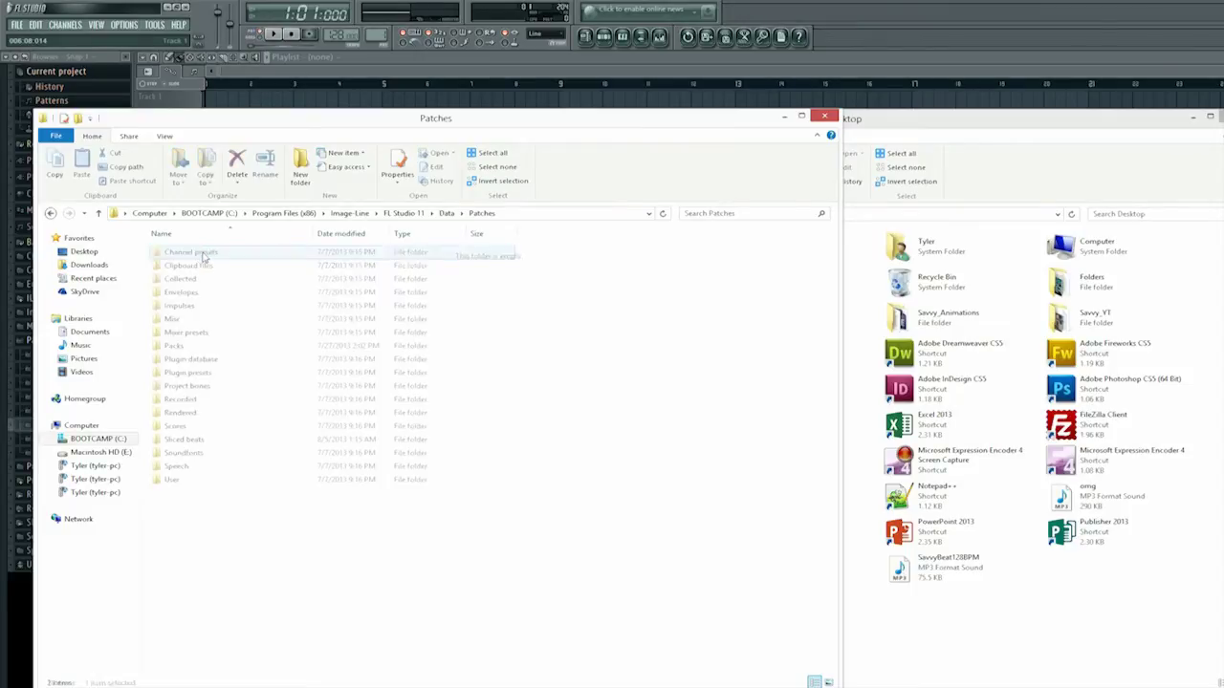
double_click(226, 347)
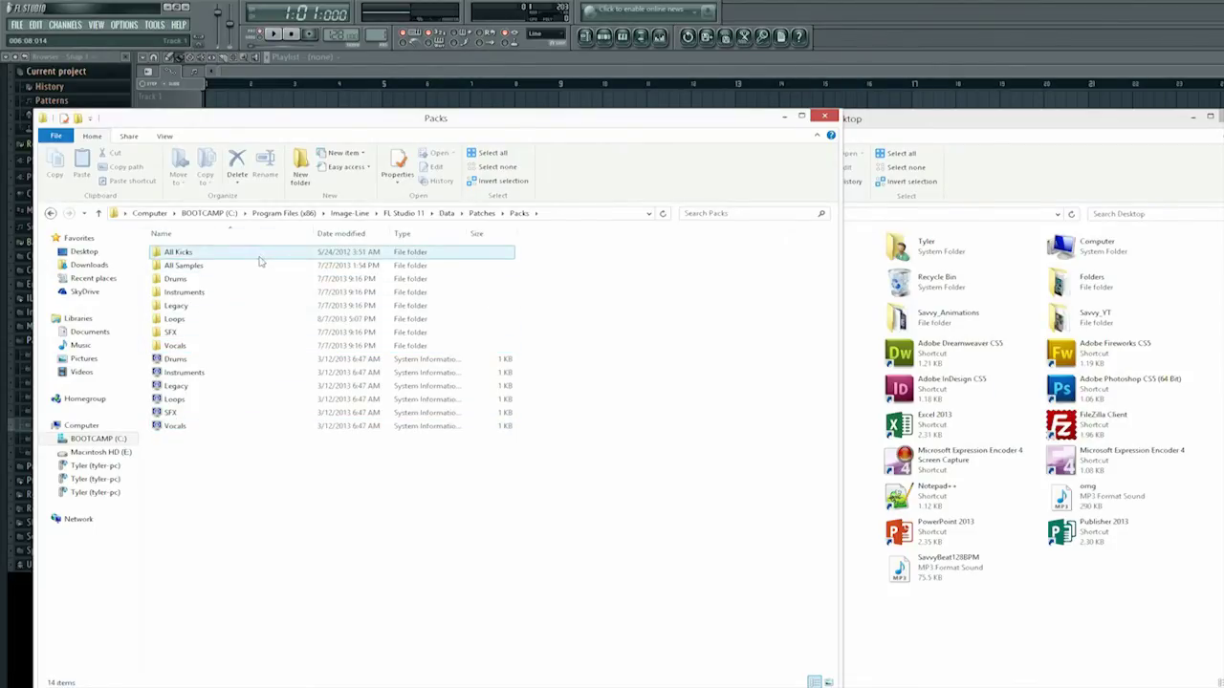
mouse_move(256, 273)
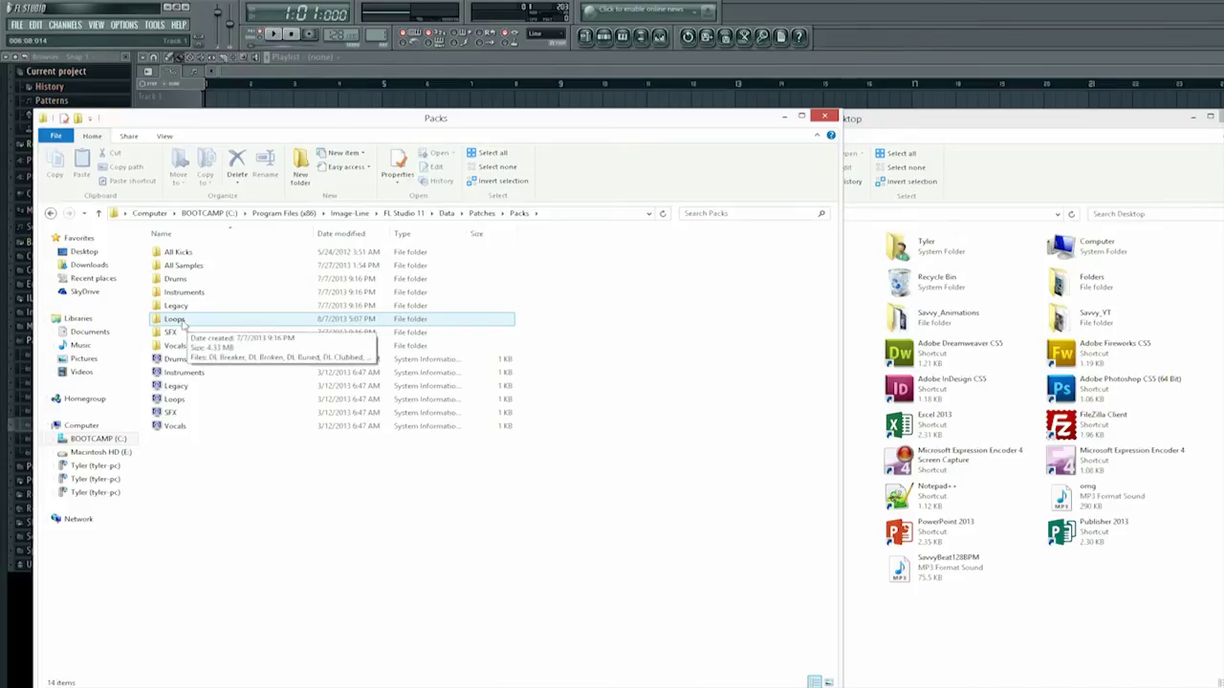
- Move both SavvyBeat128BPM files, WAV and MP3, from the Desktop into the Packs\Loops folder
double_click(180, 320)
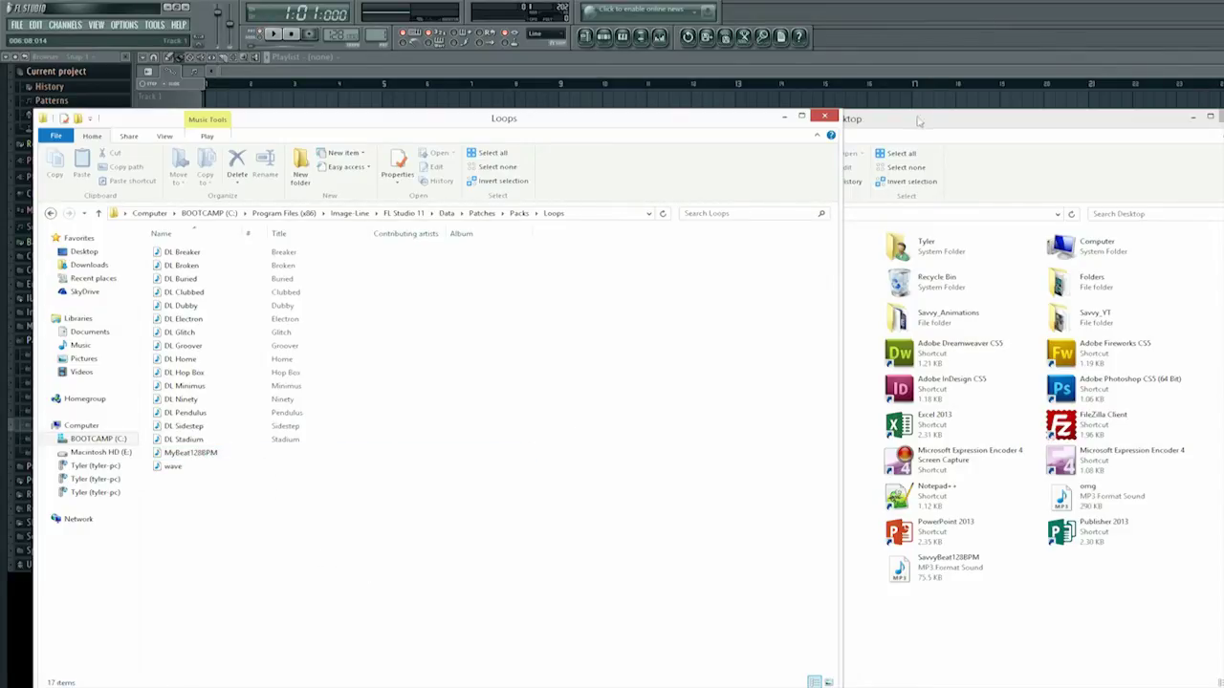
left_click(917, 121)
left_click_drag(827, 123, 961, 89)
left_click(887, 551)
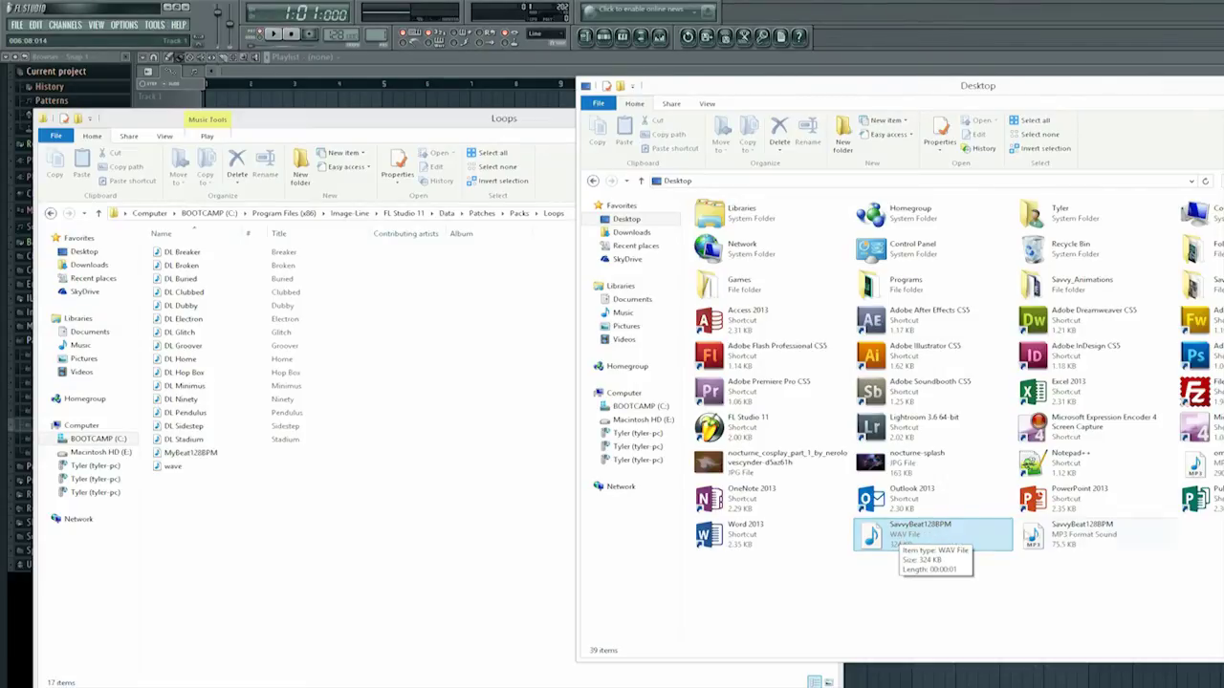
left_click(1066, 541)
left_click(908, 535, "ctrl")
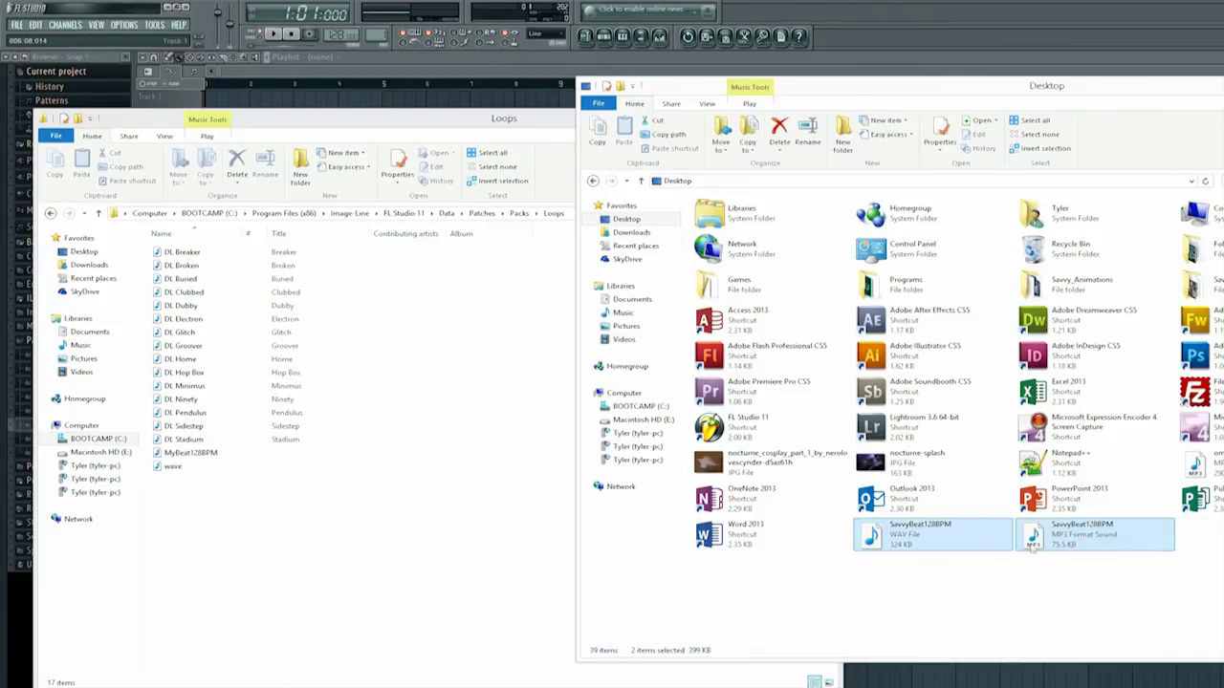
left_click_drag(927, 540, 257, 574)
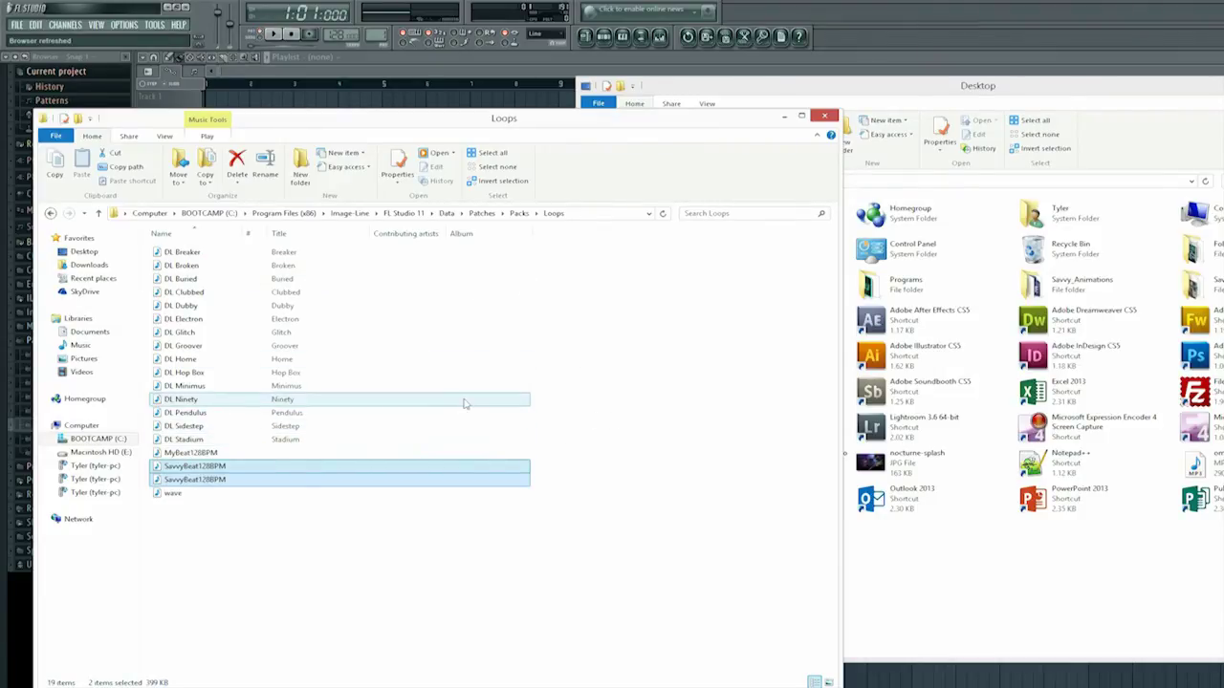
- Return to FL Studio and start a new empty project
left_click_drag(424, 122, 756, 89)
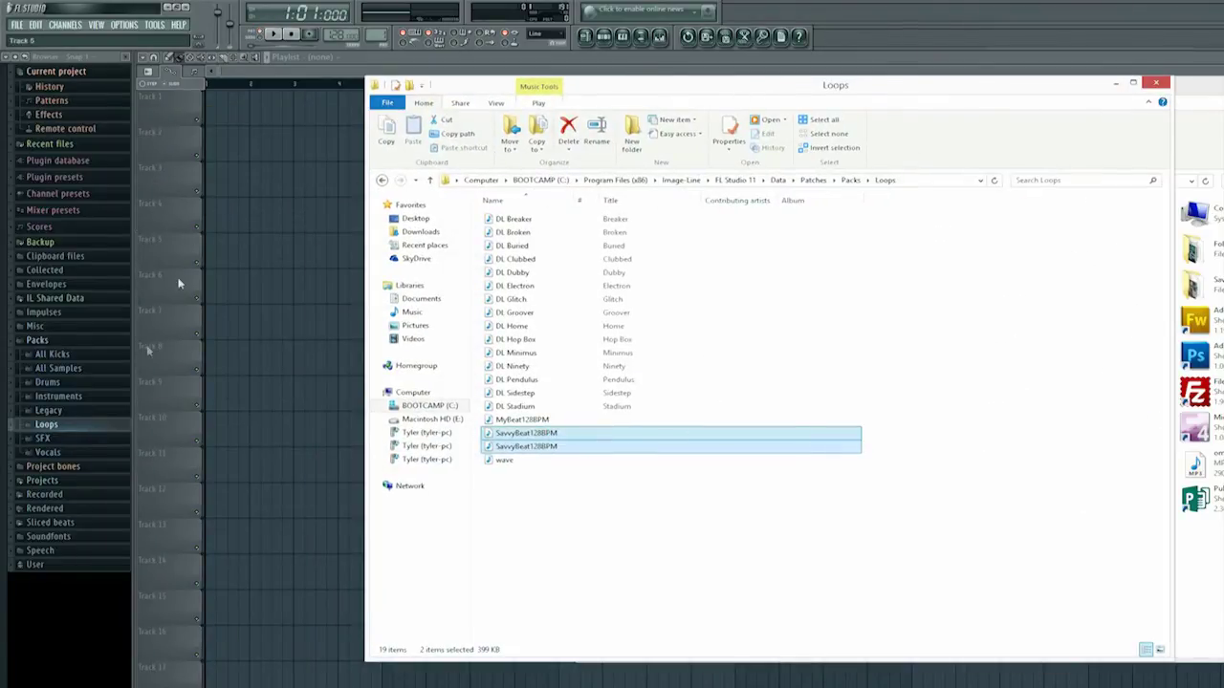
left_click(51, 427)
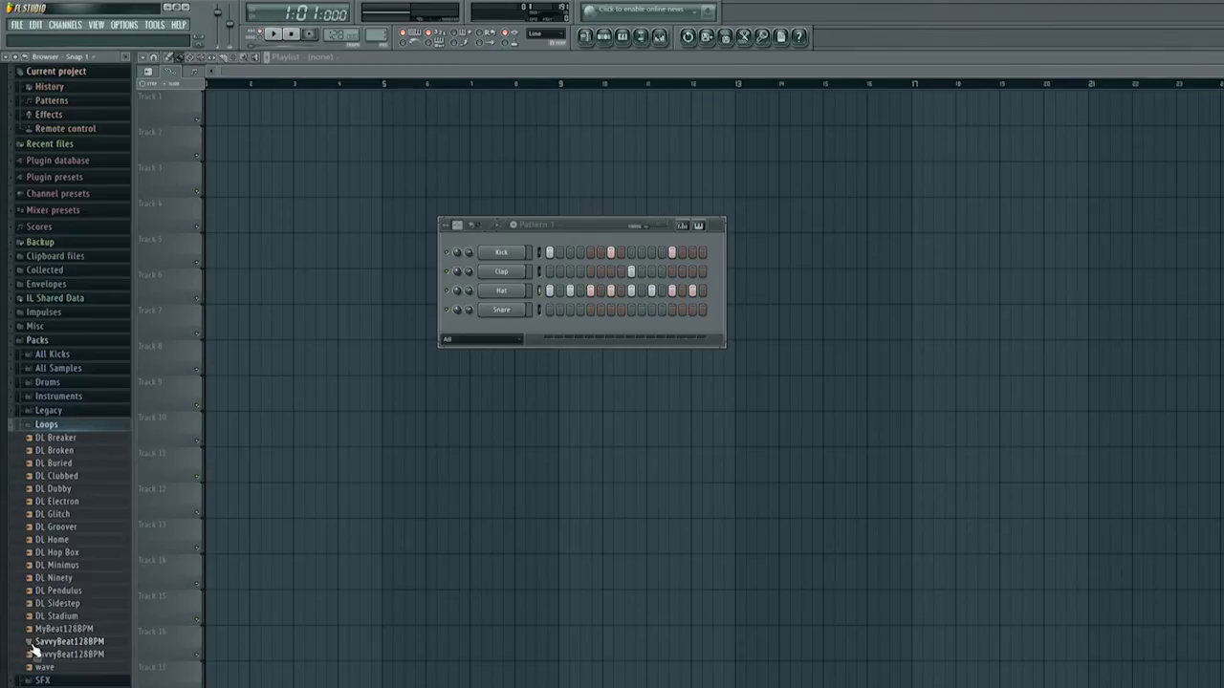
left_click(18, 24)
left_click(26, 38)
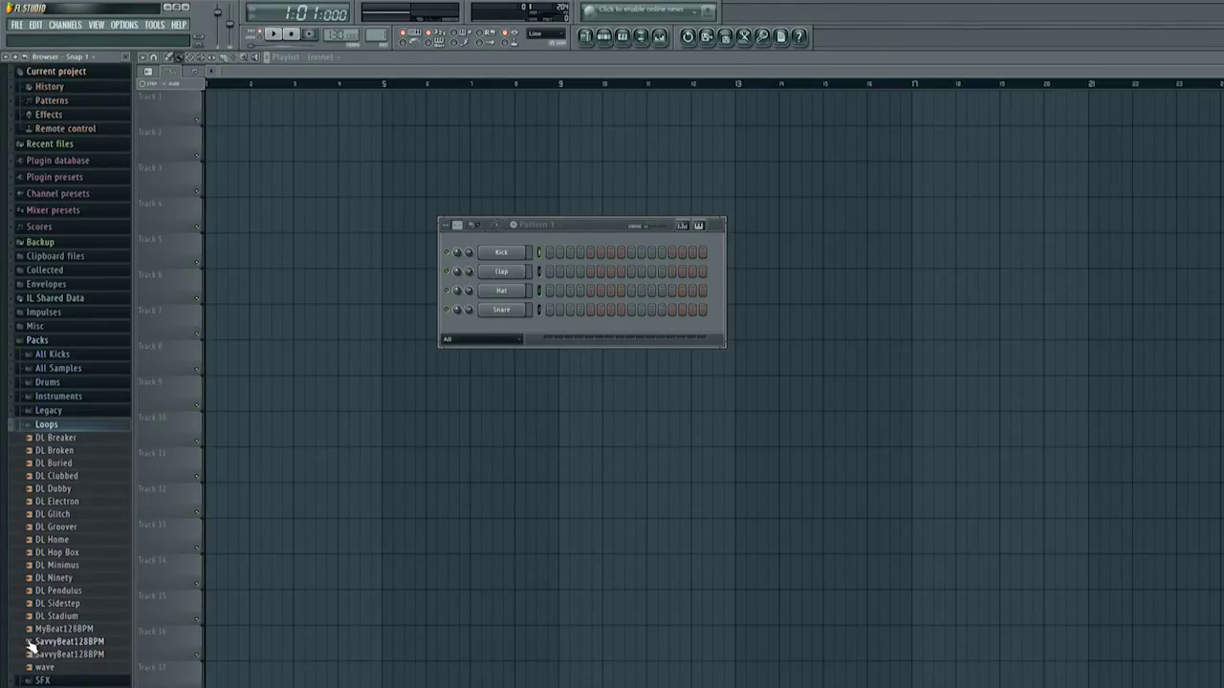
- Add SavvyBeat128BPM from Browser > Loops as a channel and open its piano roll
left_click_drag(31, 644, 508, 327)
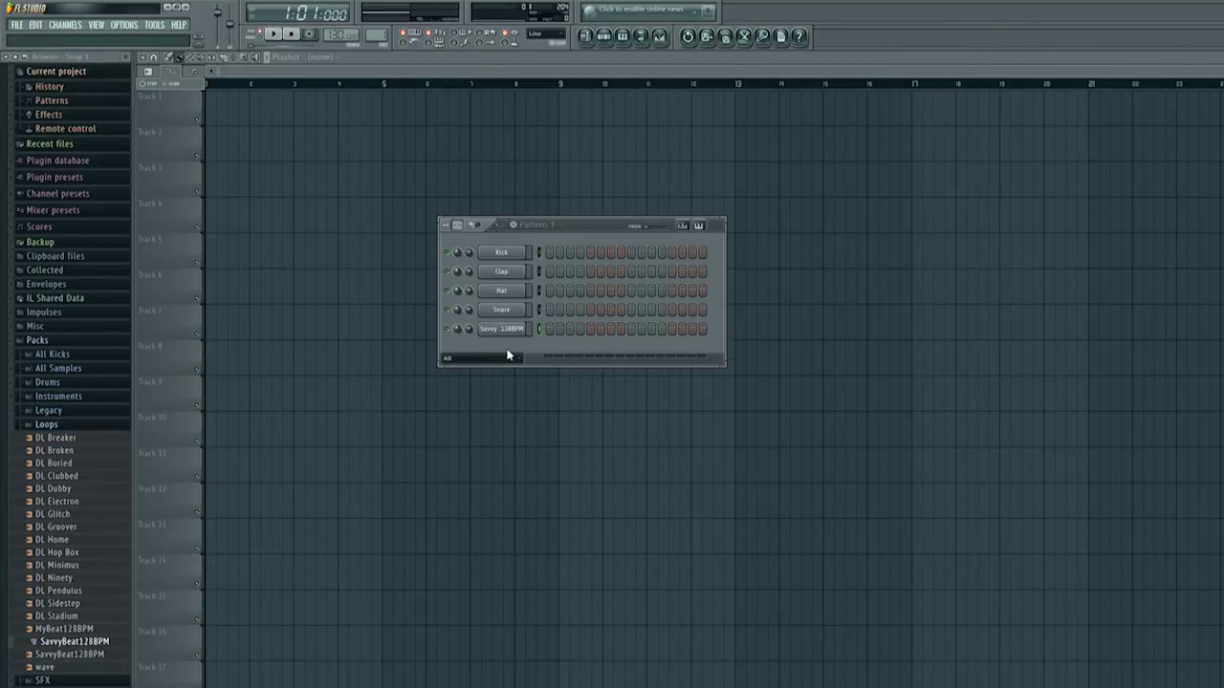
right_click(501, 329)
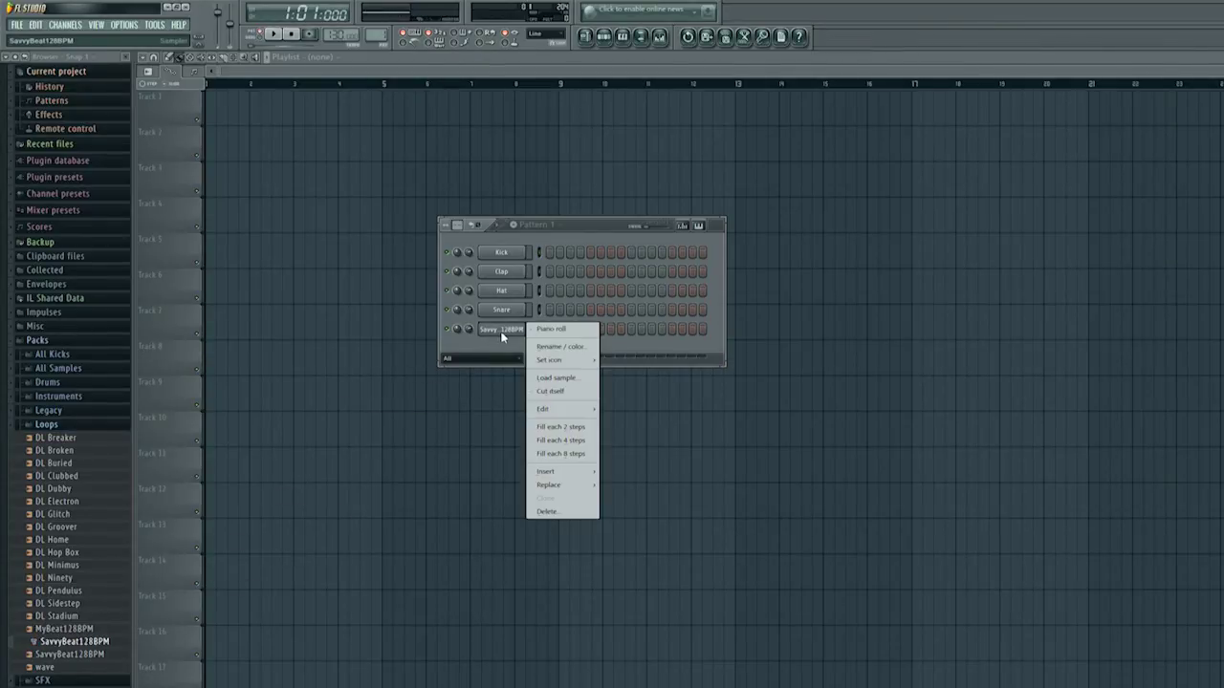
left_click(552, 329)
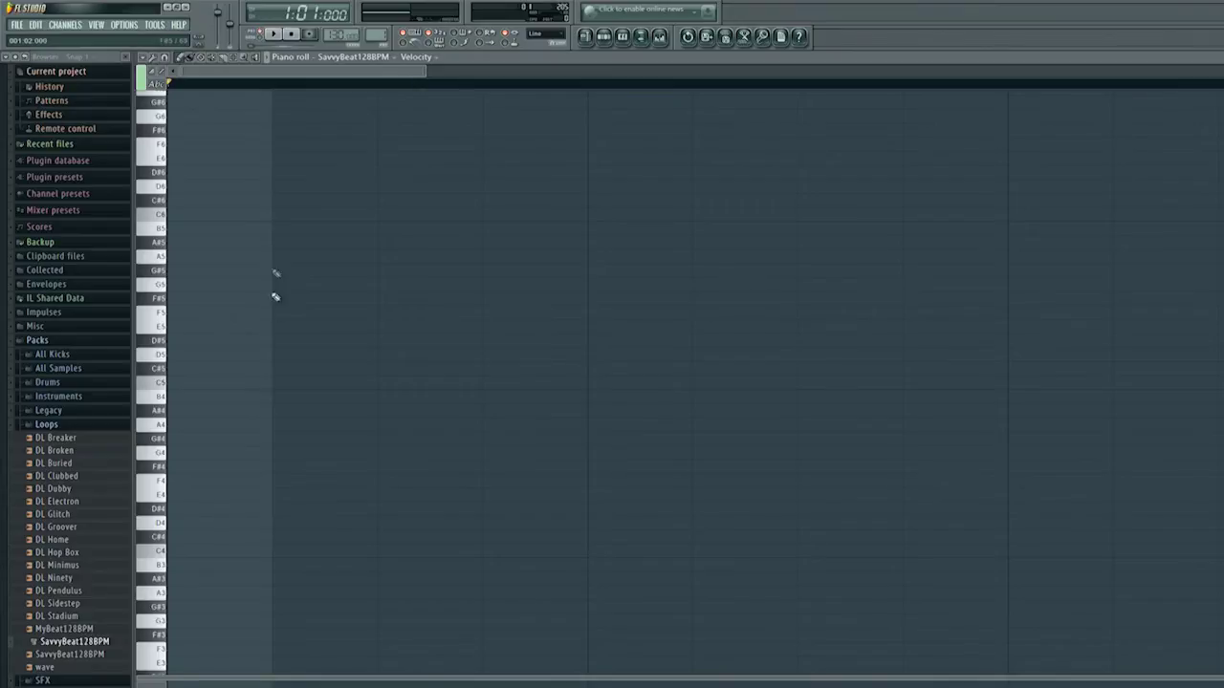
- Audition the SavvyBeat128BPM sample at C5 and twice at C6
left_click(153, 386)
left_click(158, 219)
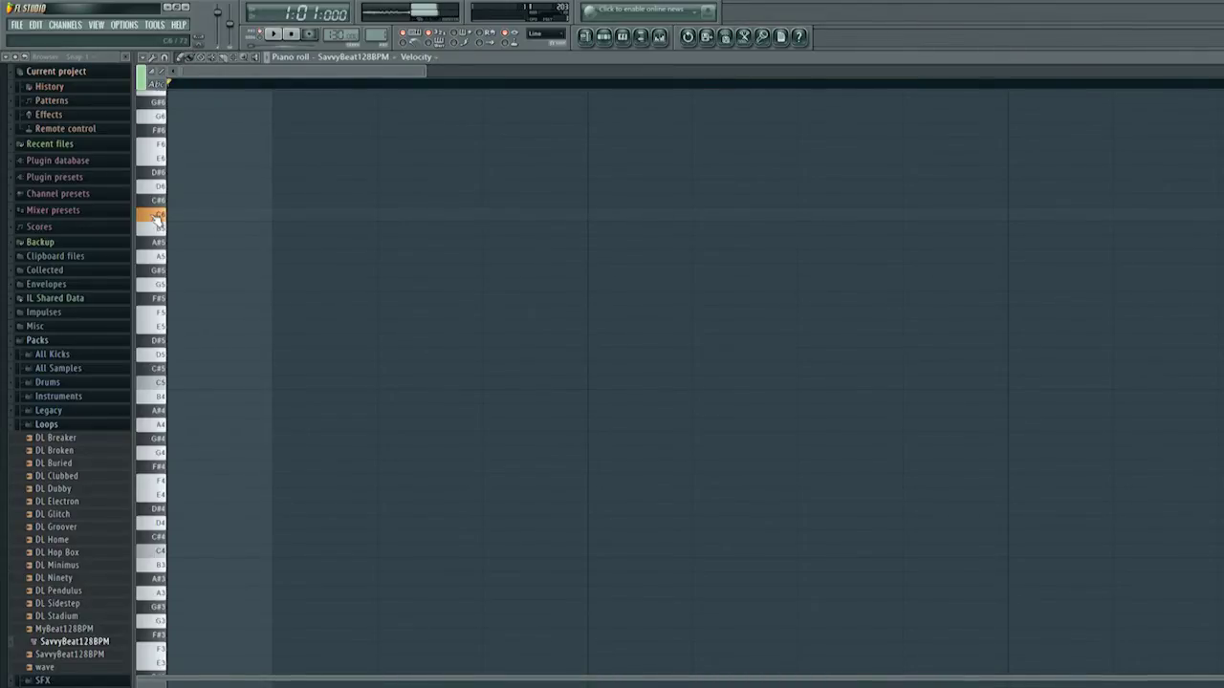
left_click(158, 219)
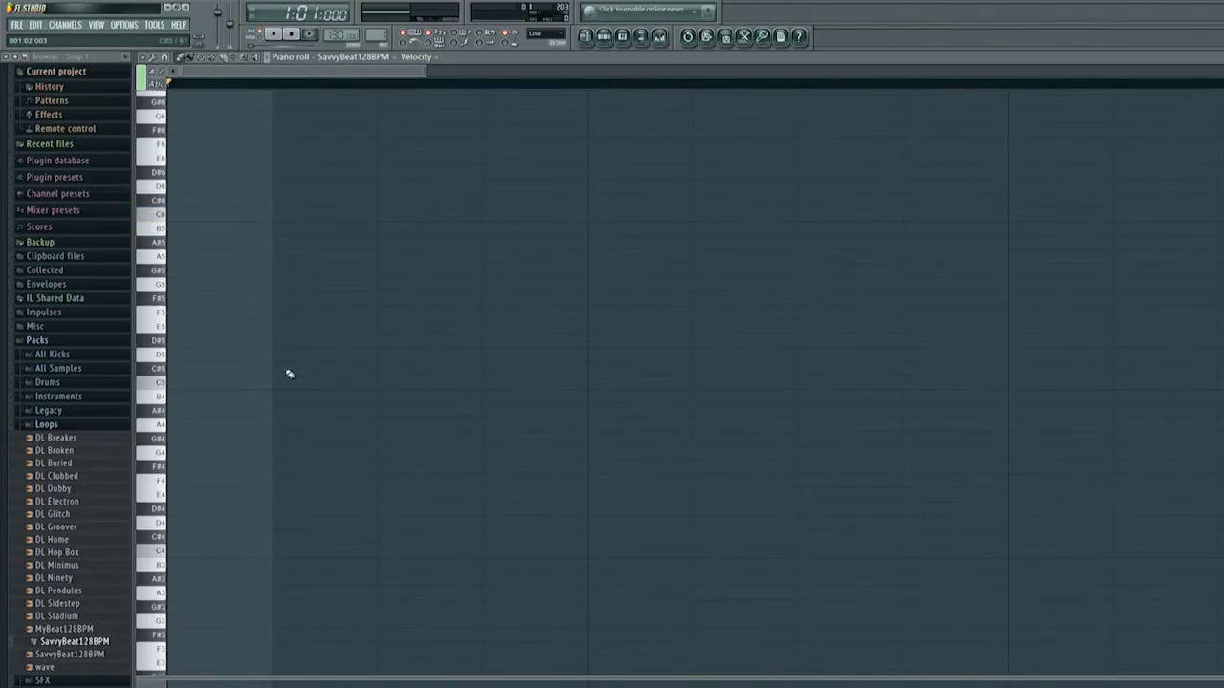
- Reopen the Savvy channel's piano roll from the Pattern 1 channel rack
left_click(587, 41)
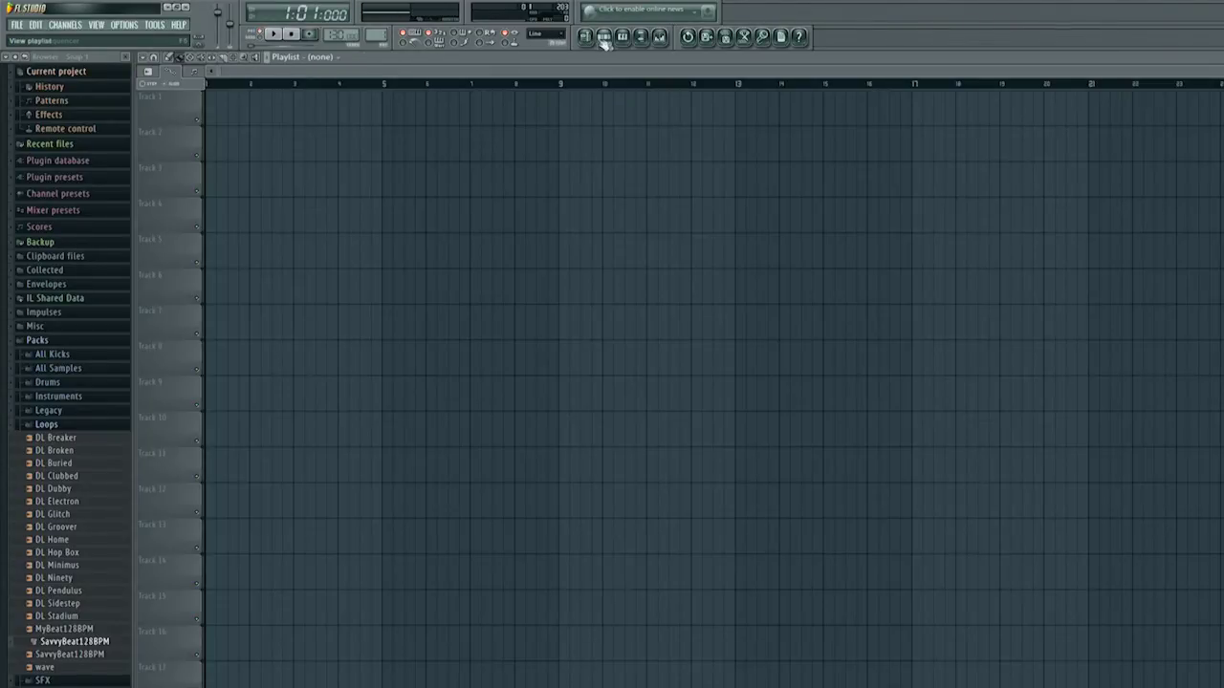
left_click(605, 38)
right_click(501, 329)
left_click(505, 331)
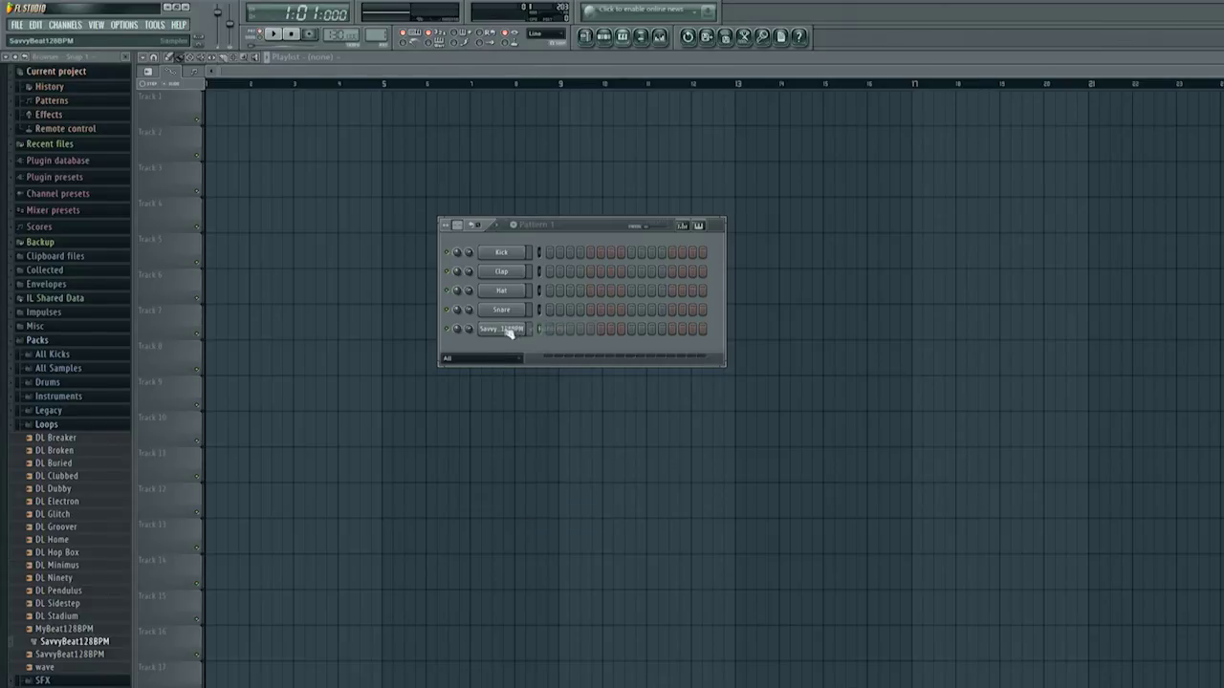
right_click(505, 331)
left_click(533, 330)
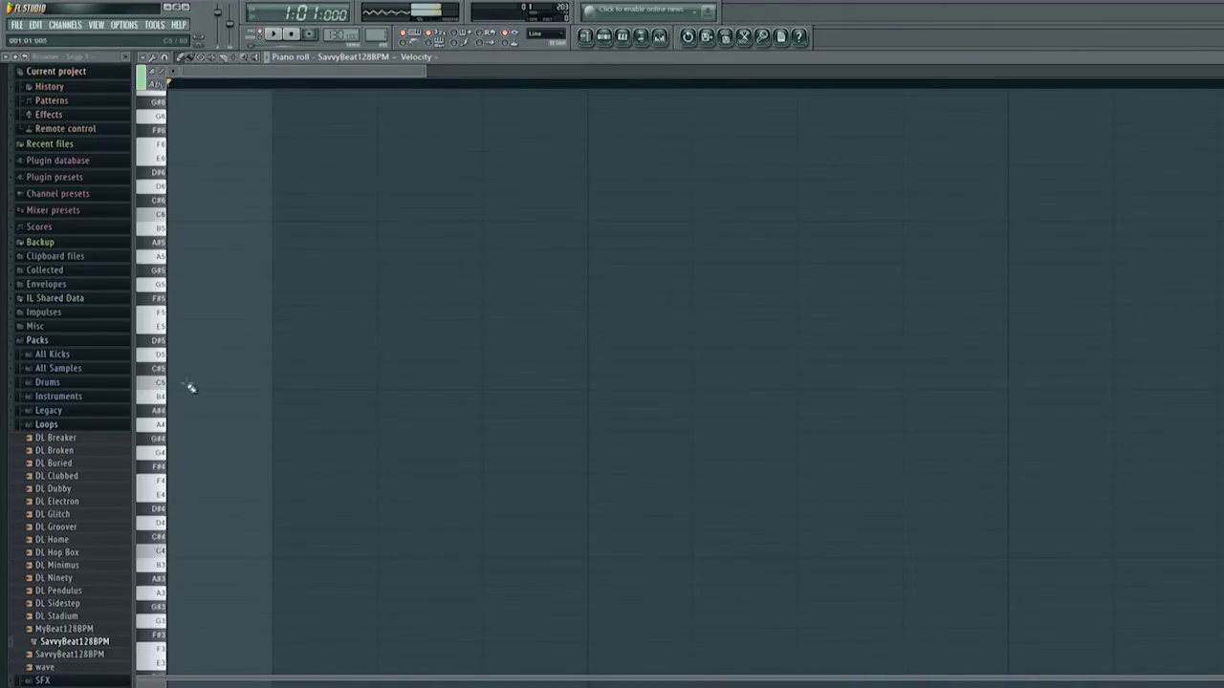
- Draw a C5 note at the start and stretch it out to bar 5
left_click(188, 383)
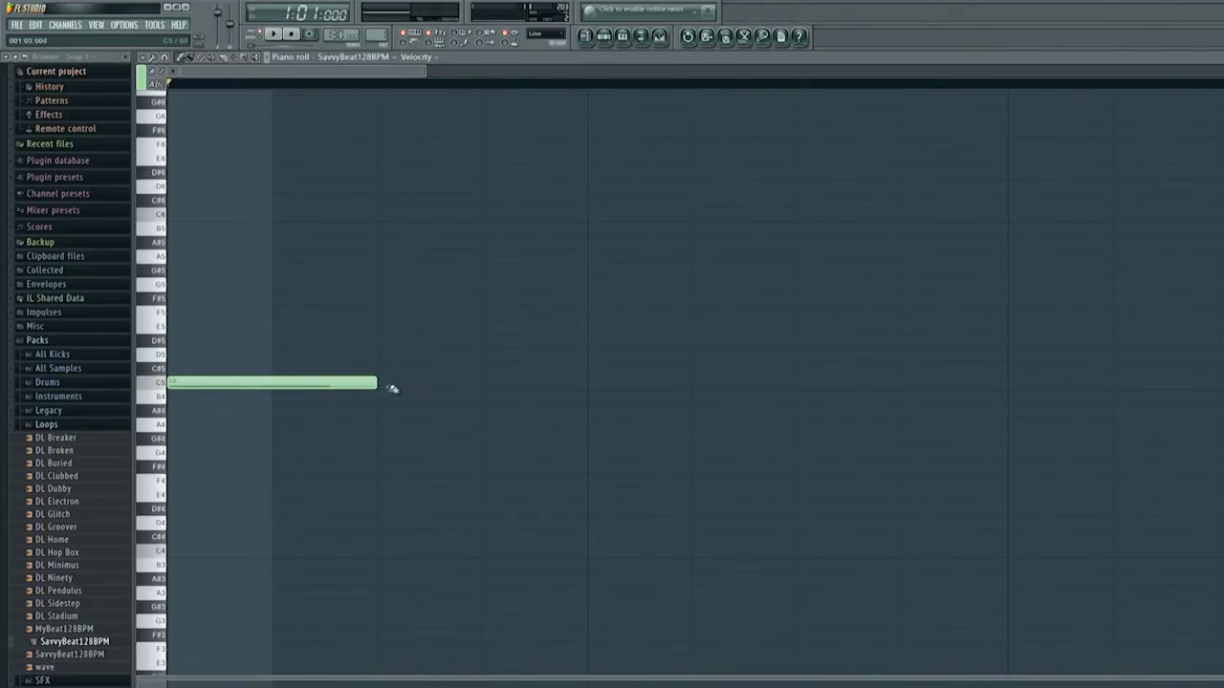
left_click_drag(388, 385, 1092, 383)
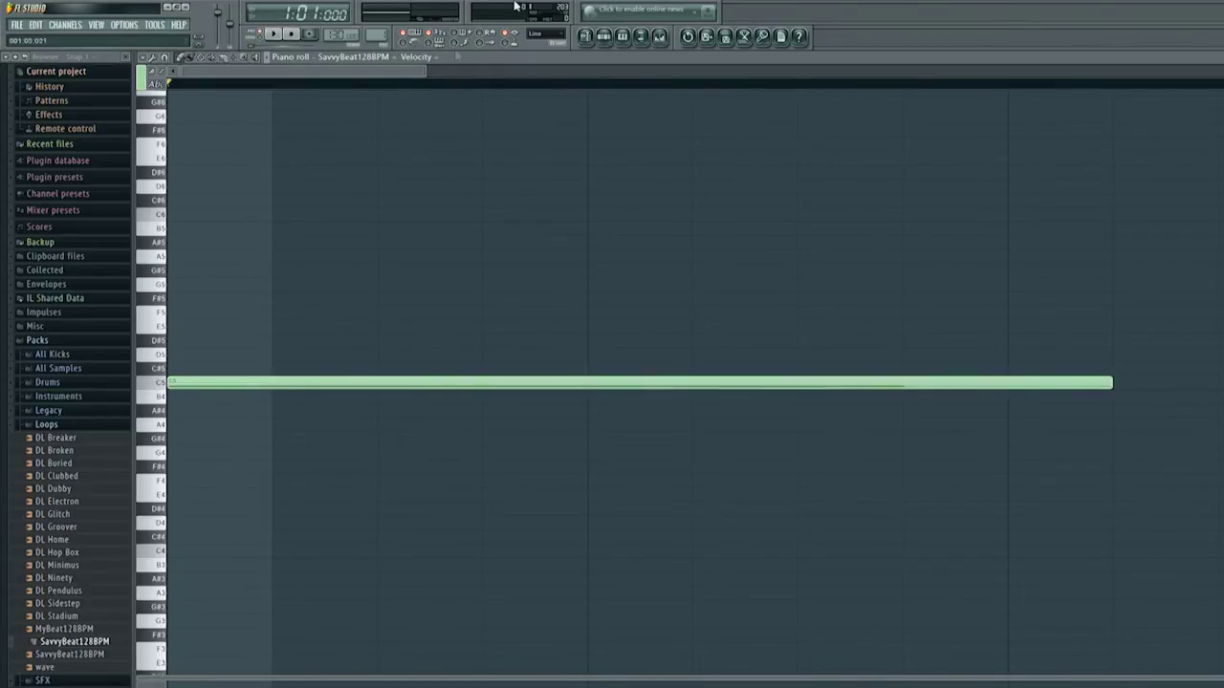
left_click_drag(421, 71, 1052, 72)
left_click_drag(335, 385, 1223, 392)
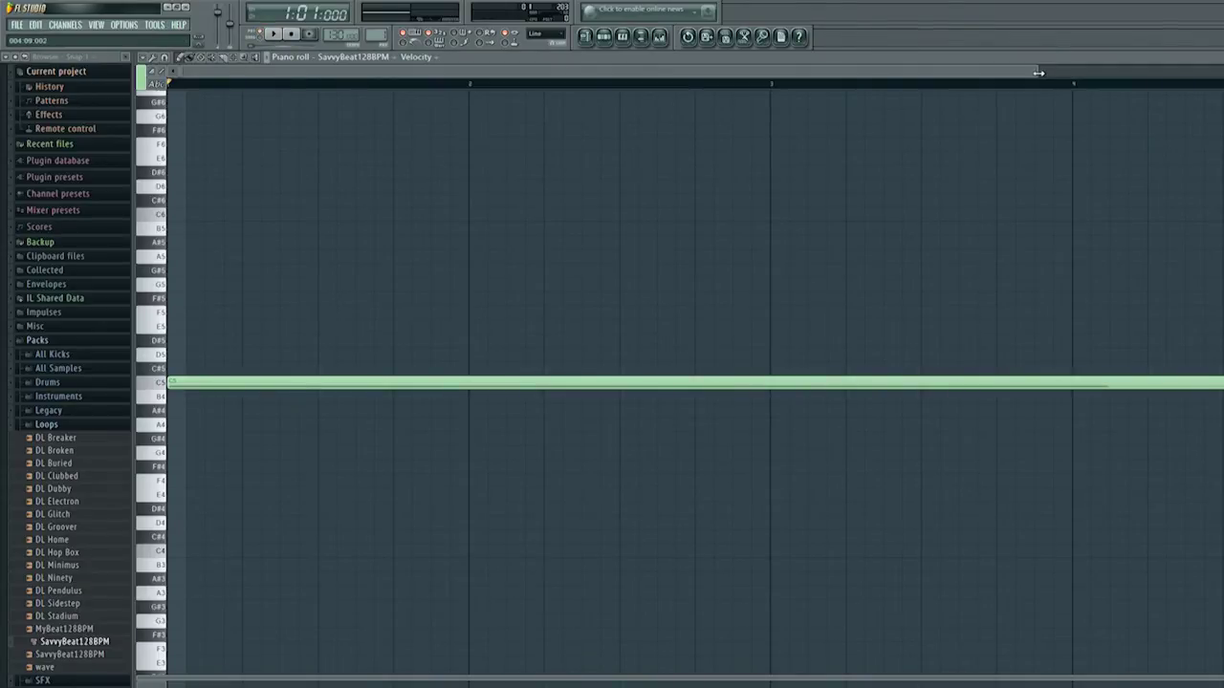
left_click_drag(1038, 72, 1176, 73)
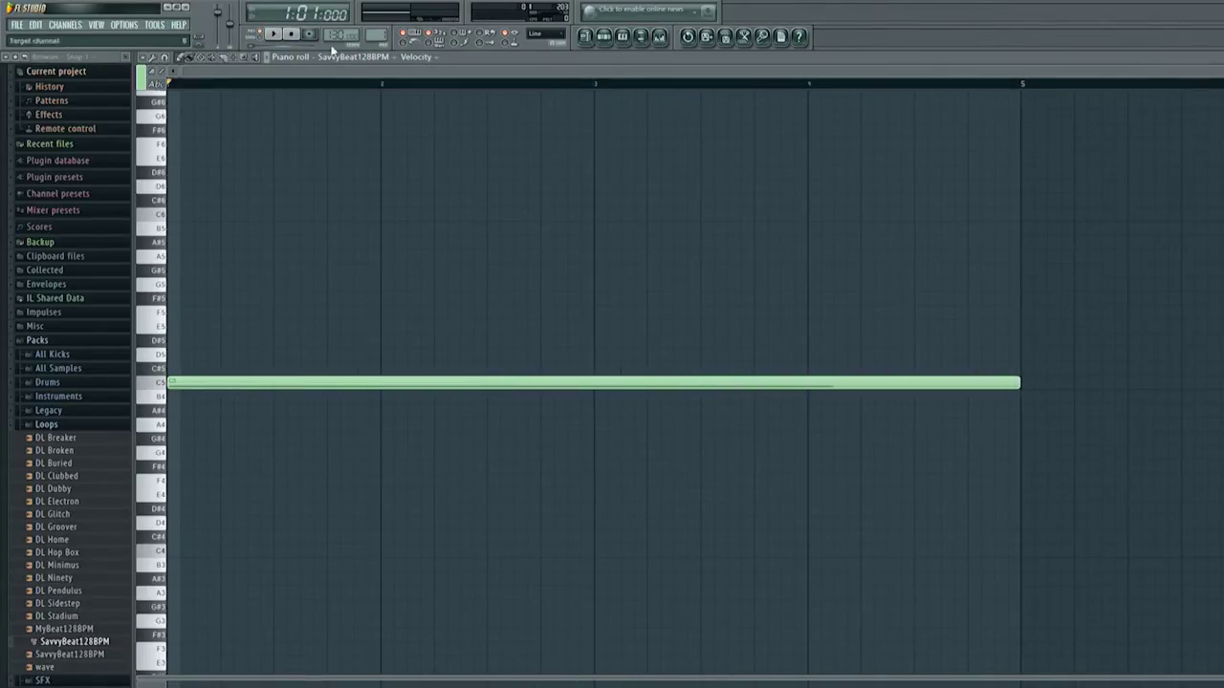
- Paint a Pattern 1 clip on Track 1 of the Playlist and play it briefly
left_click(585, 38)
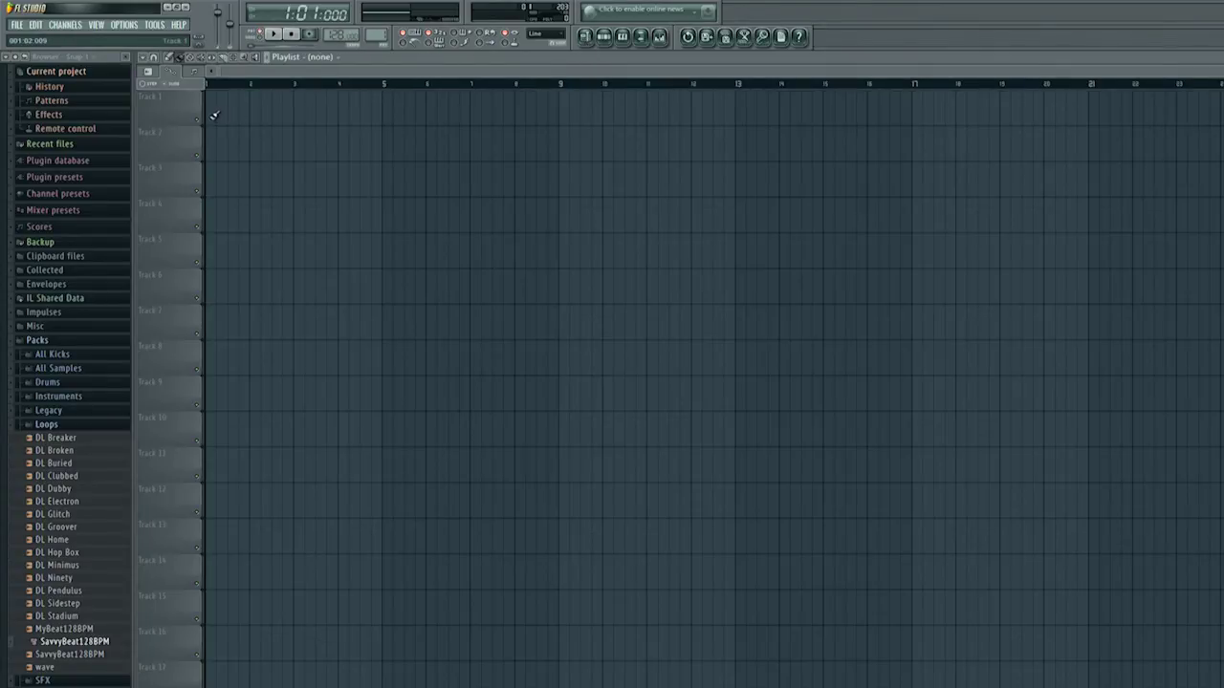
left_click(208, 115)
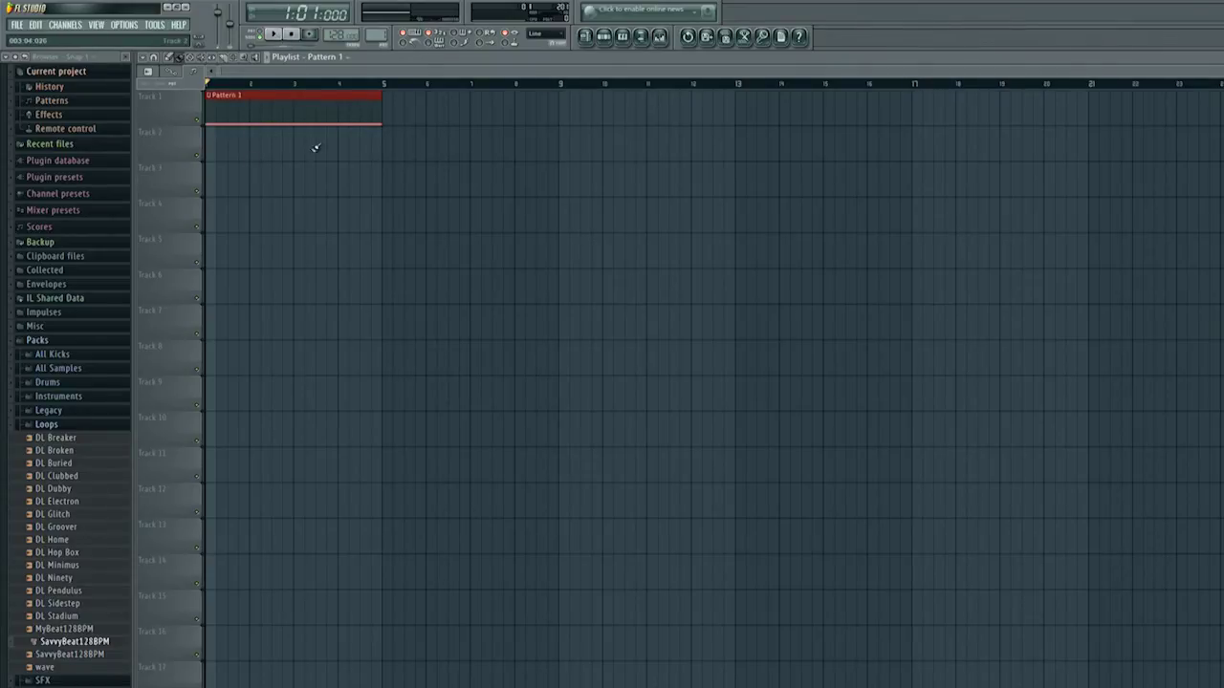
left_click(275, 35)
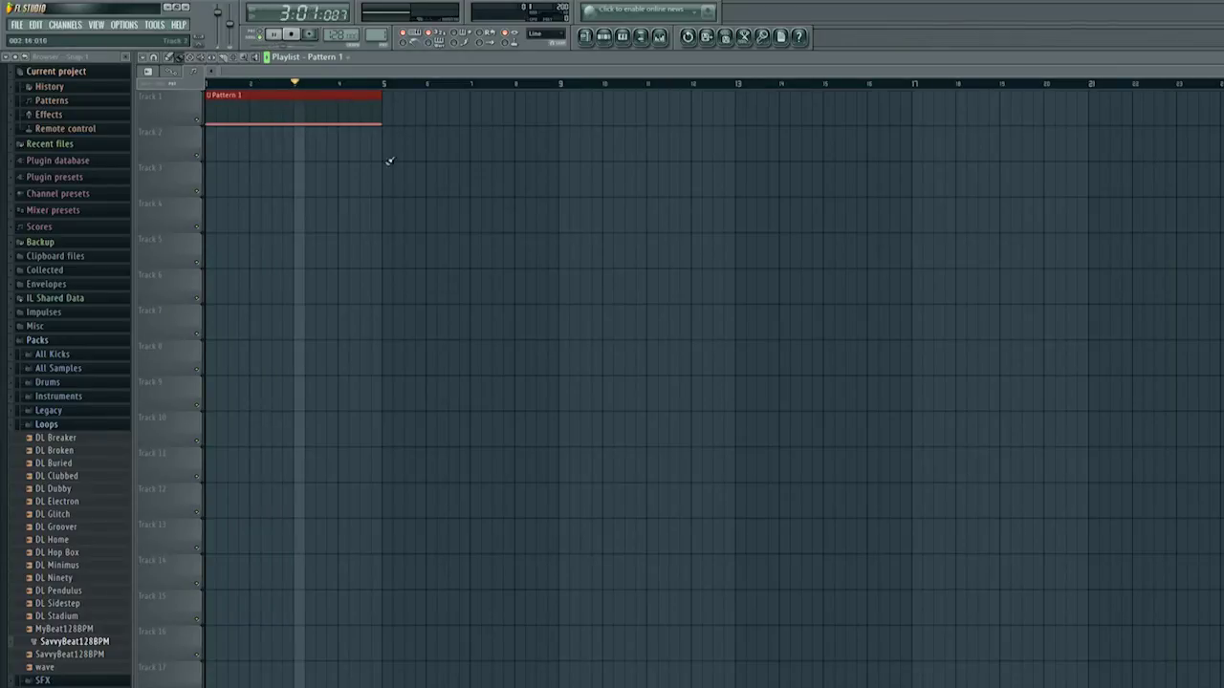
key("space")
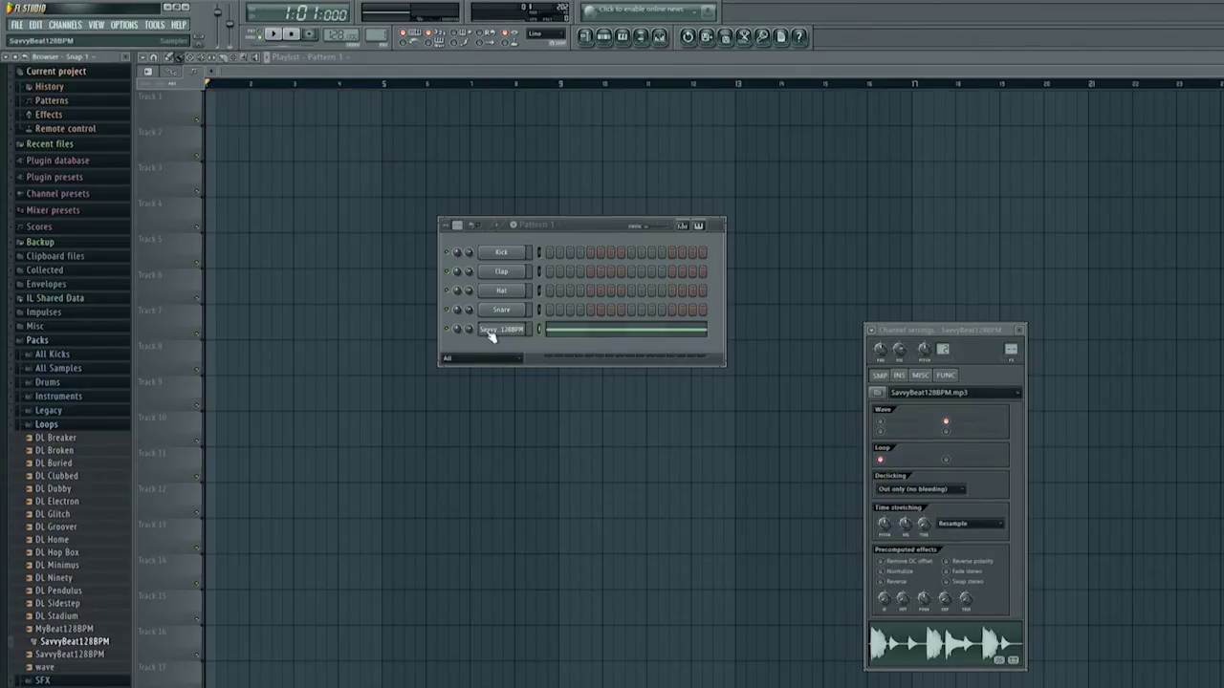
- Replace the old MP3-based Savvy channel with a SavvyBeat128BPM.wav channel in the Channel rack
right_click(512, 333)
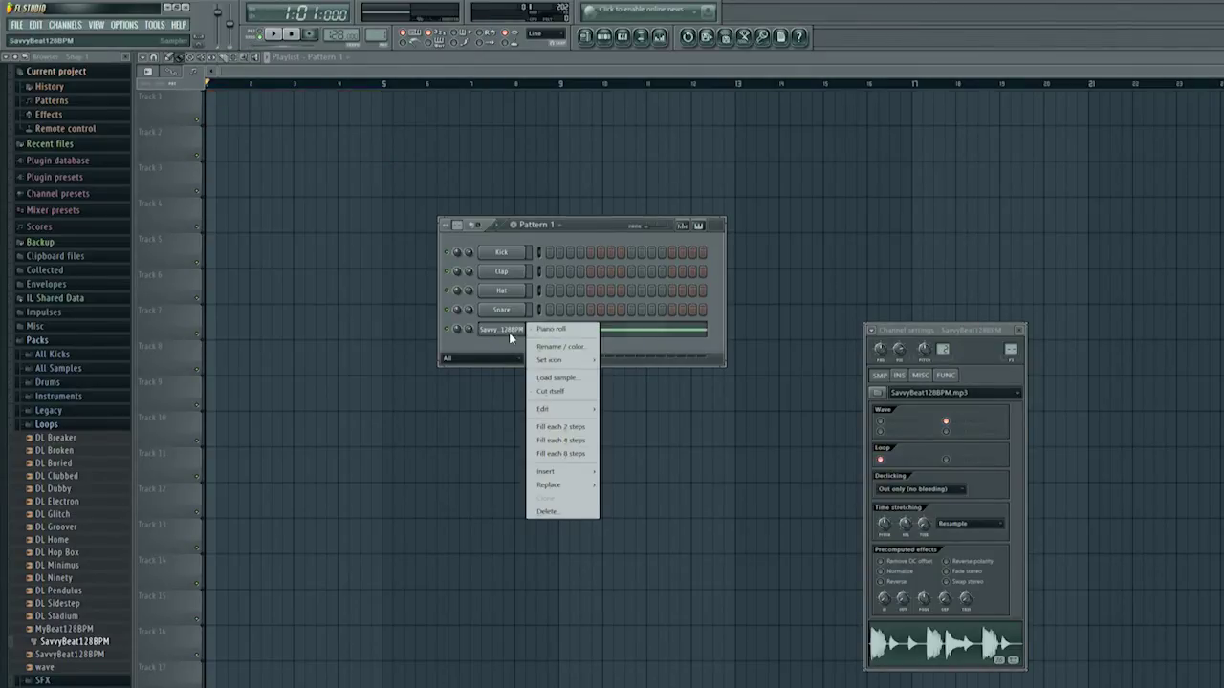
left_click(545, 512)
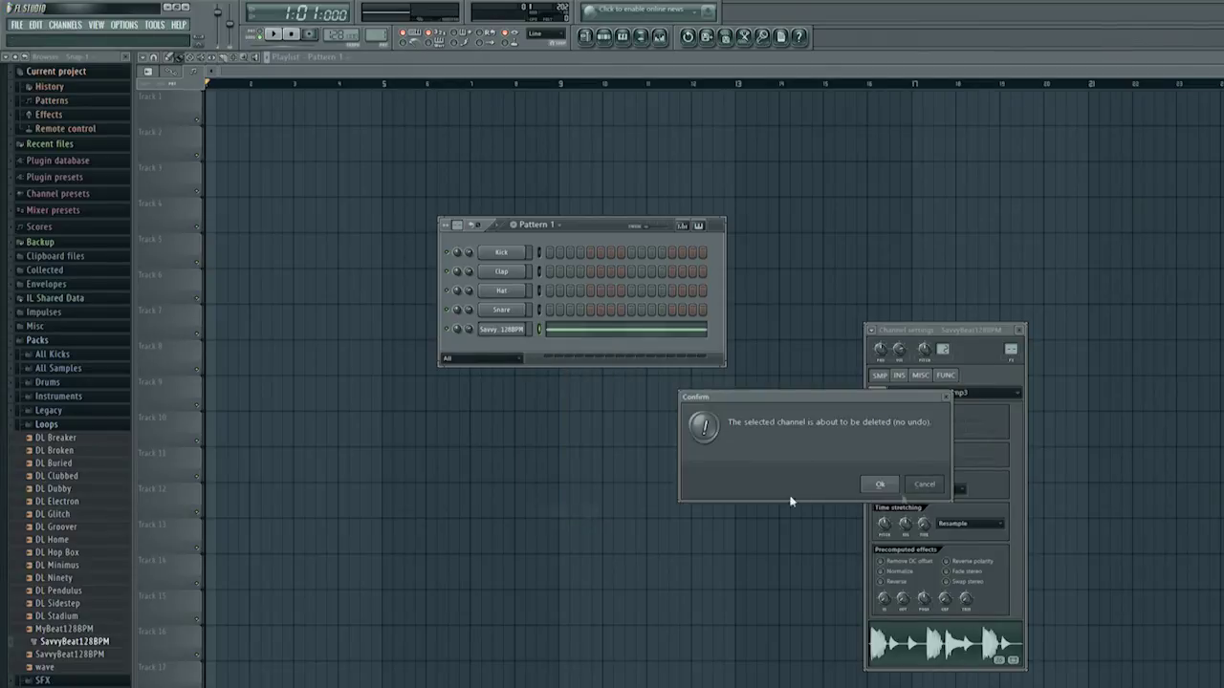
left_click(880, 483)
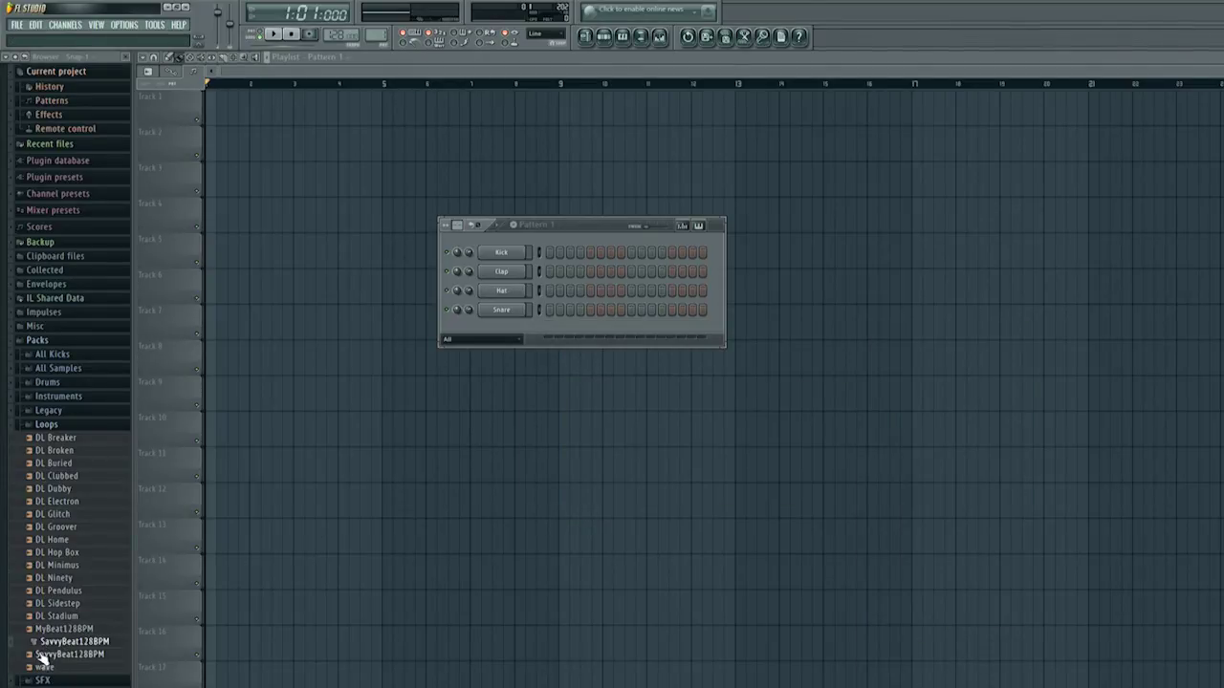
left_click_drag(38, 656, 512, 327)
- Audition the SavvyBeat128BPM sample in its piano roll, then draw one long C5 note across several bars
right_click(522, 325)
left_click(531, 328)
left_click(159, 384)
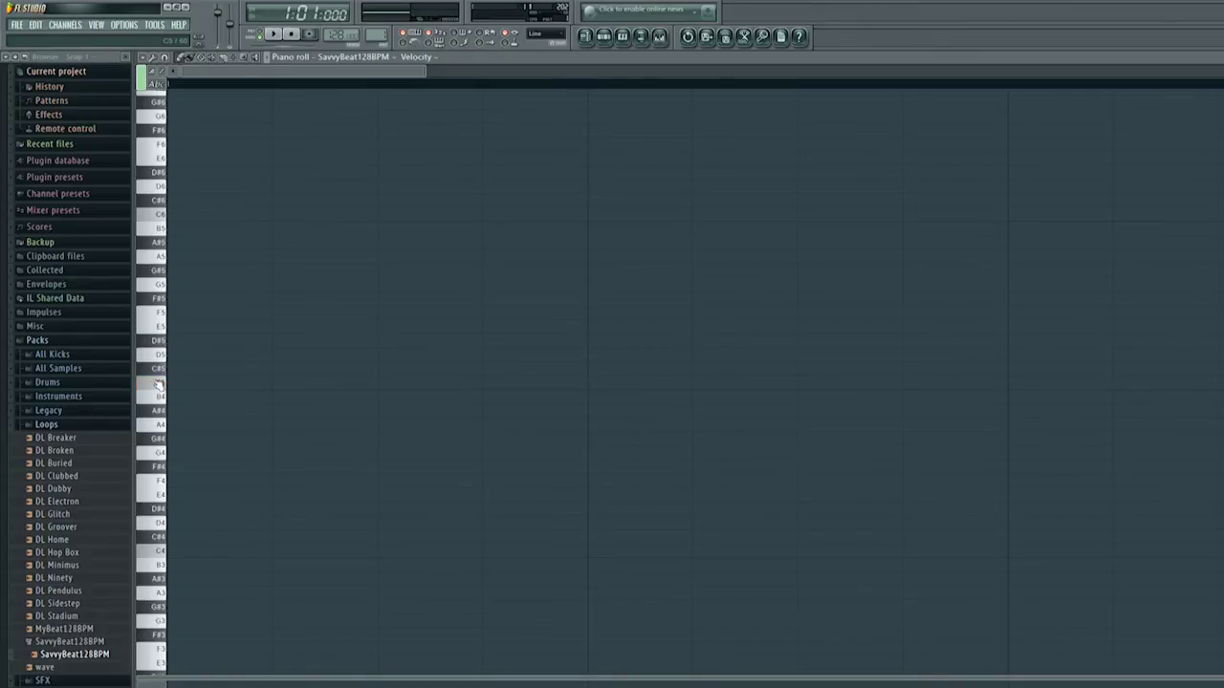
left_click(158, 214)
left_click(159, 150)
left_click(159, 256)
left_click(160, 318)
left_click_drag(432, 73, 1222, 72)
left_click(170, 384)
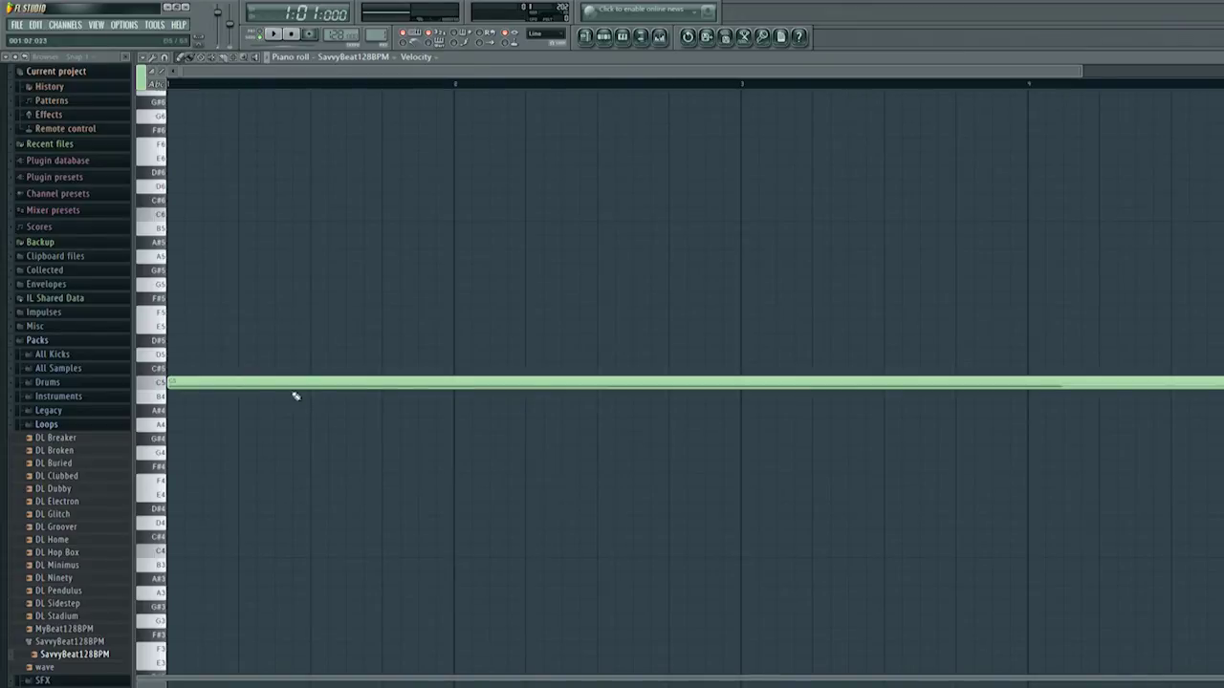
- Place a Pattern 1 clip on Playlist Track 1 spanning bars 1 to 5 and play it back
left_click(586, 36)
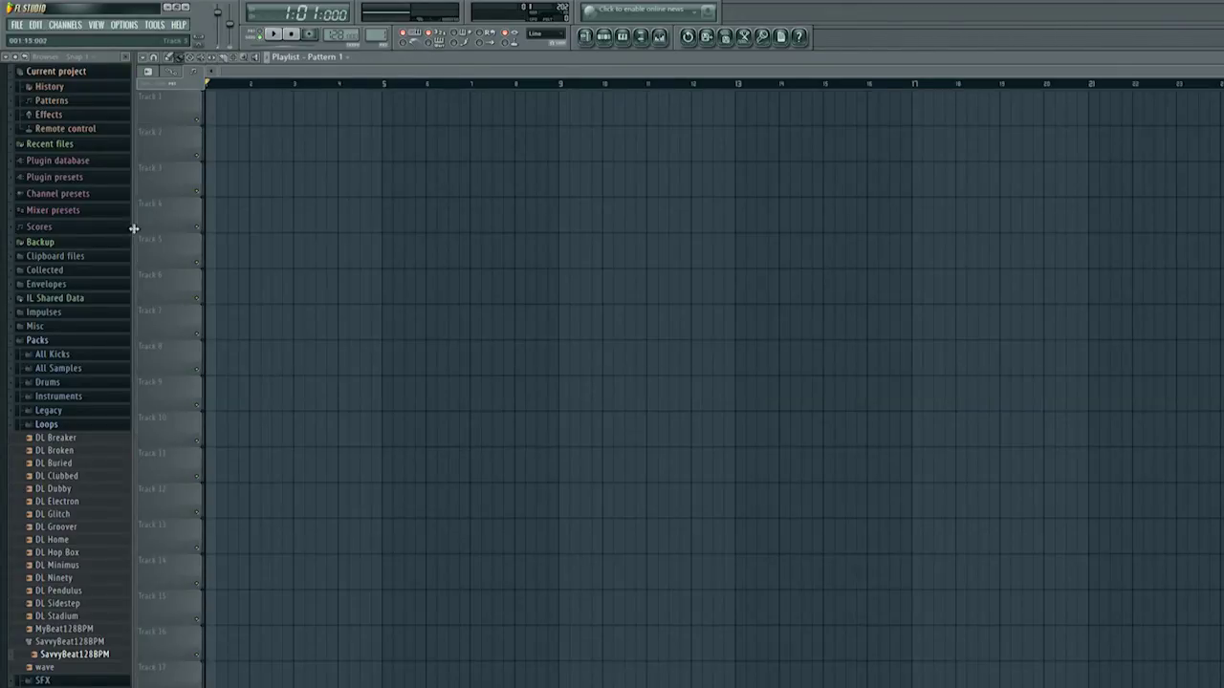
left_click(210, 109)
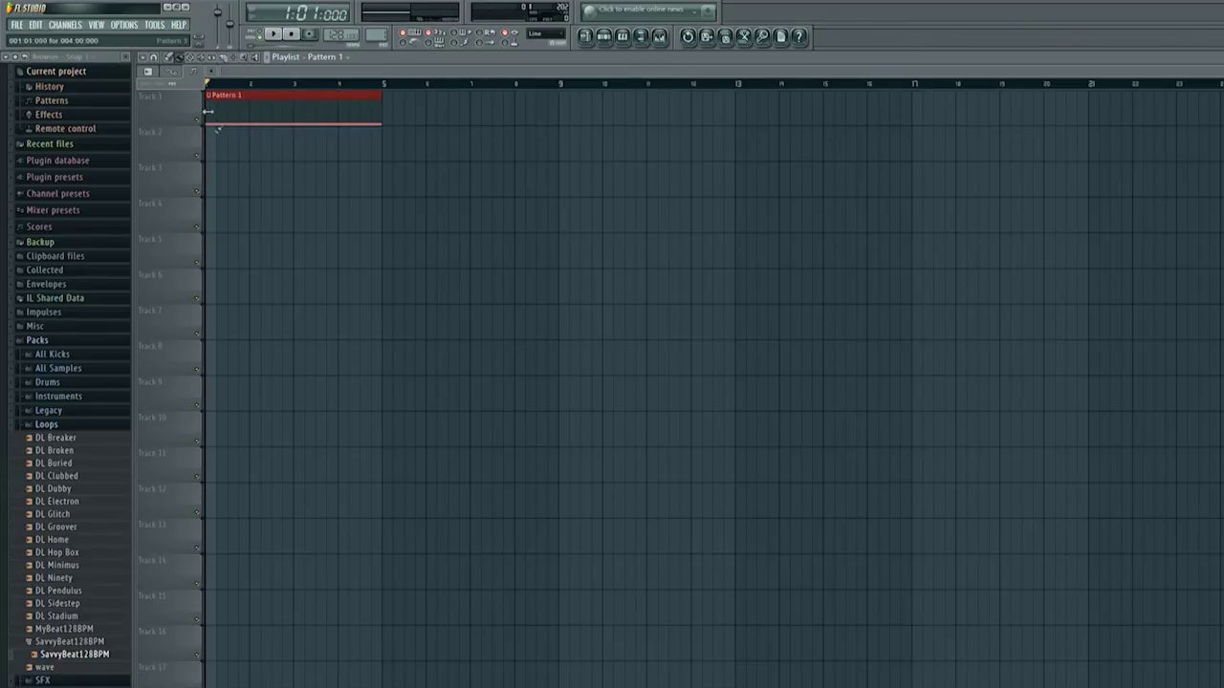
left_click(272, 35)
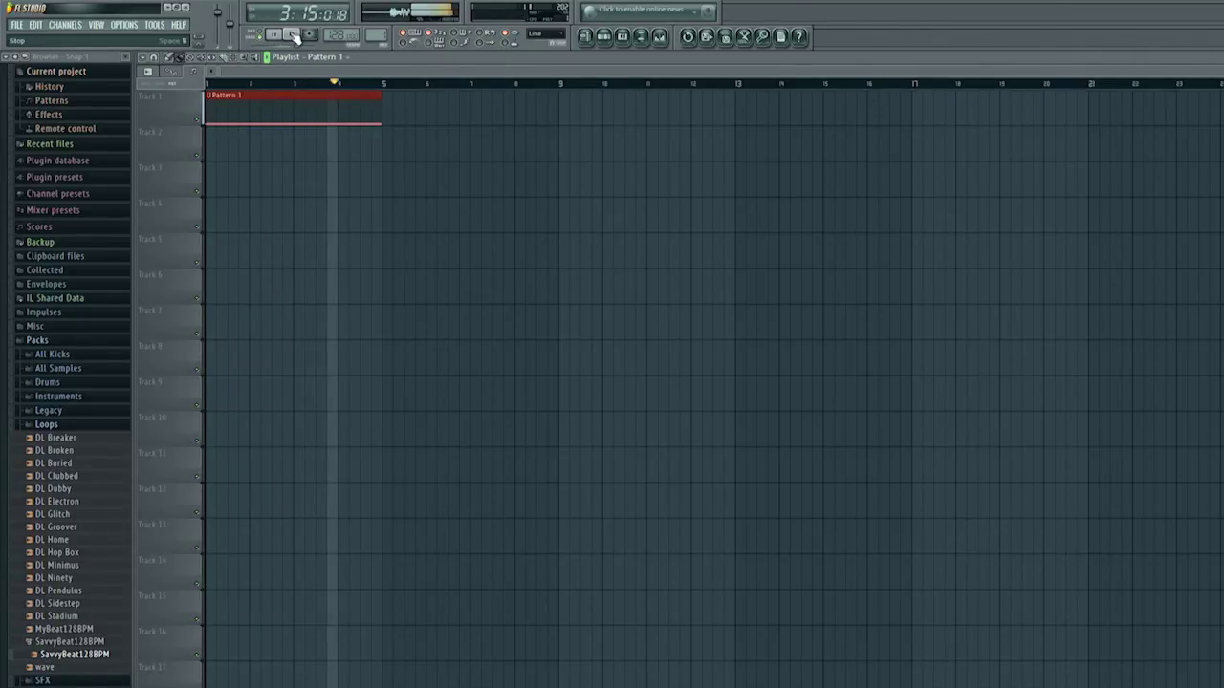
key("space")
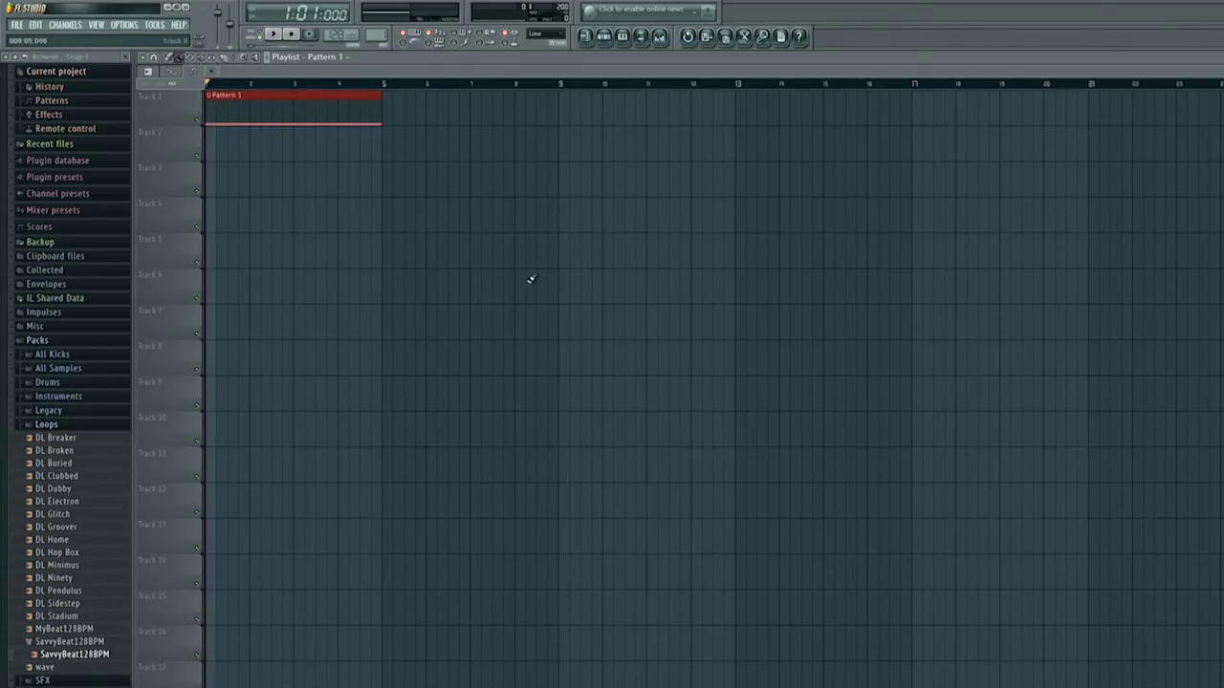
- Create Pattern 2 with Snare hits on steps 1 and 5
left_click(604, 38)
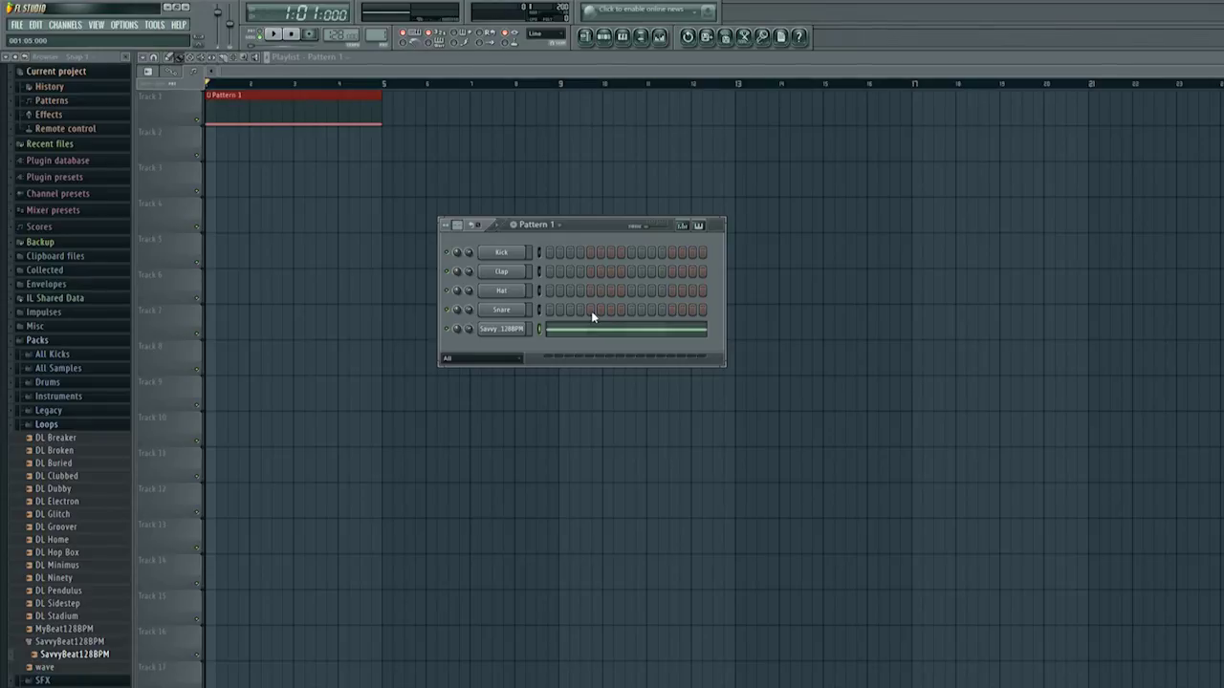
key("F4")
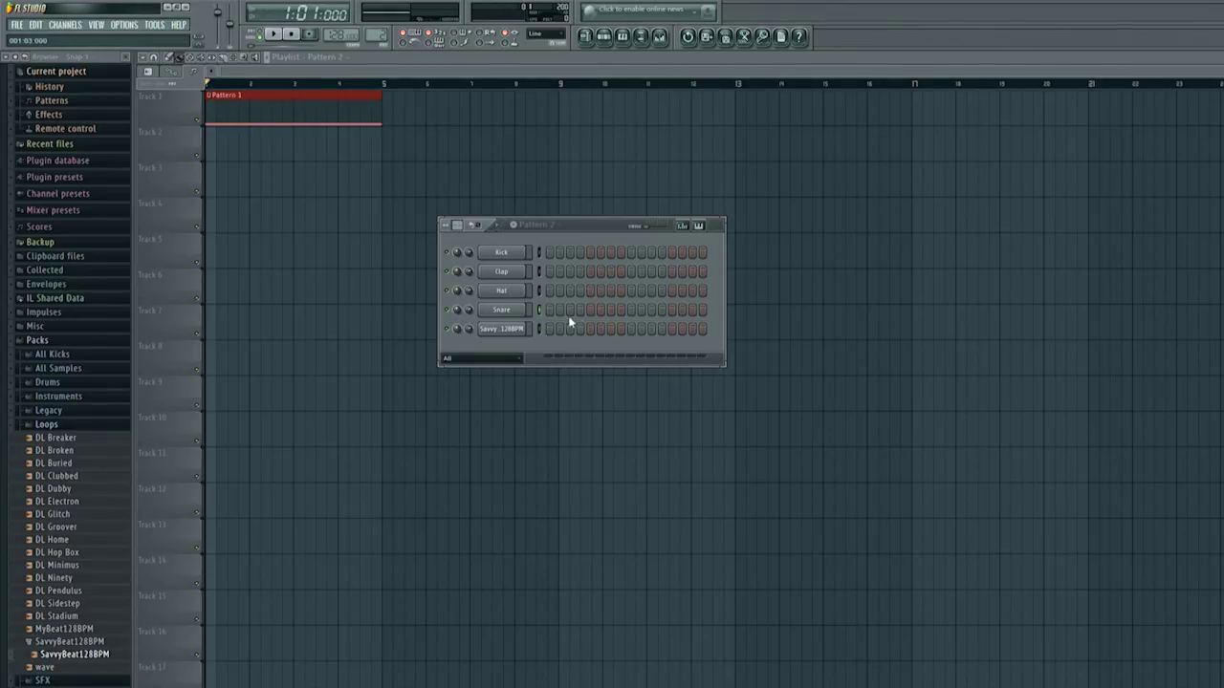
left_click(590, 310)
left_click(671, 310)
- Paint four Pattern 2 clips along Track 2 across bars 1 to 5 and play the arrangement
left_click_drag(213, 137, 353, 142)
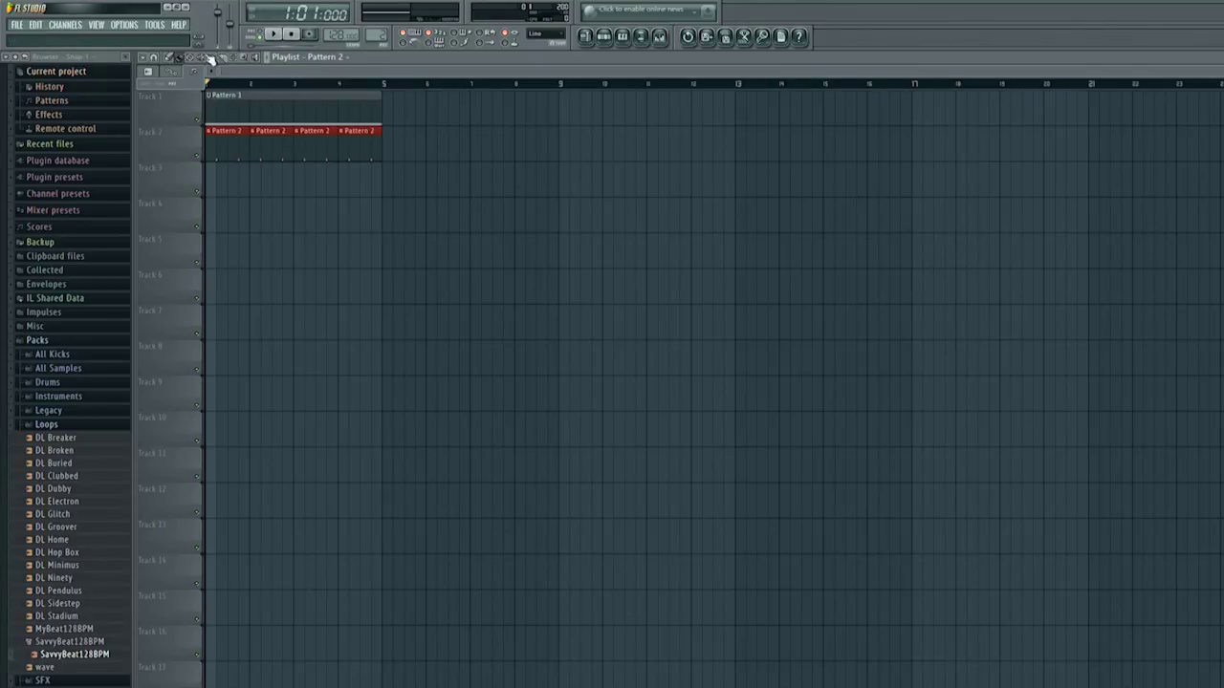
left_click(272, 35)
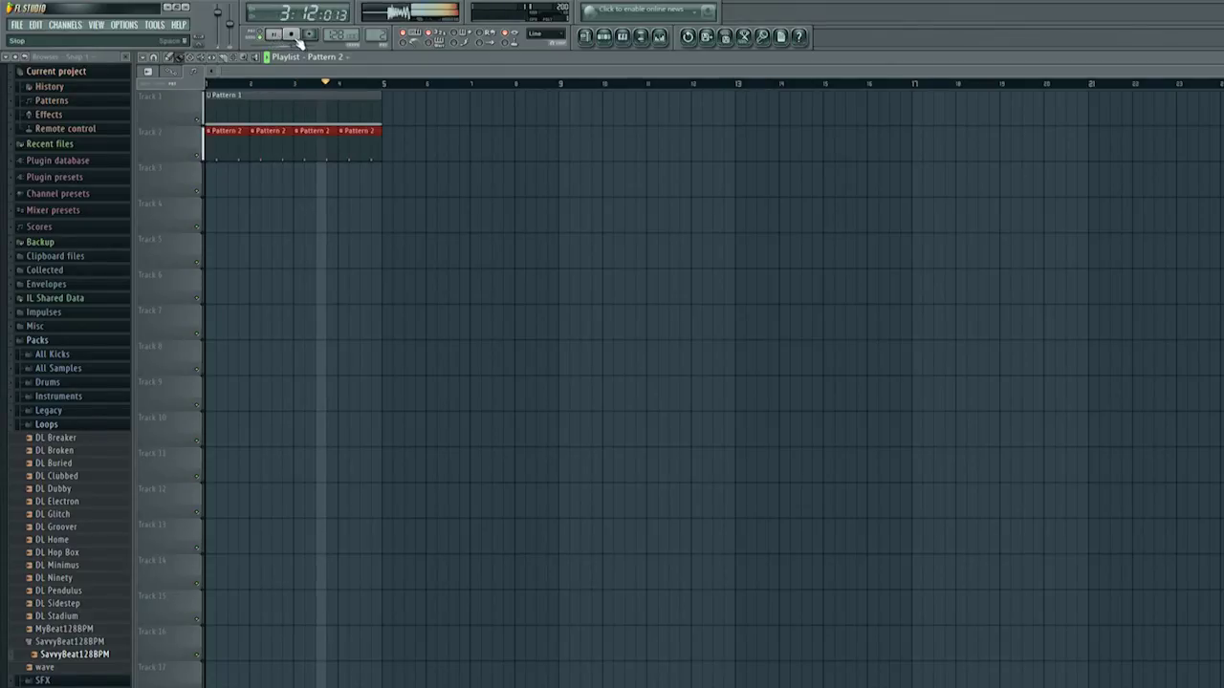
left_click(294, 35)
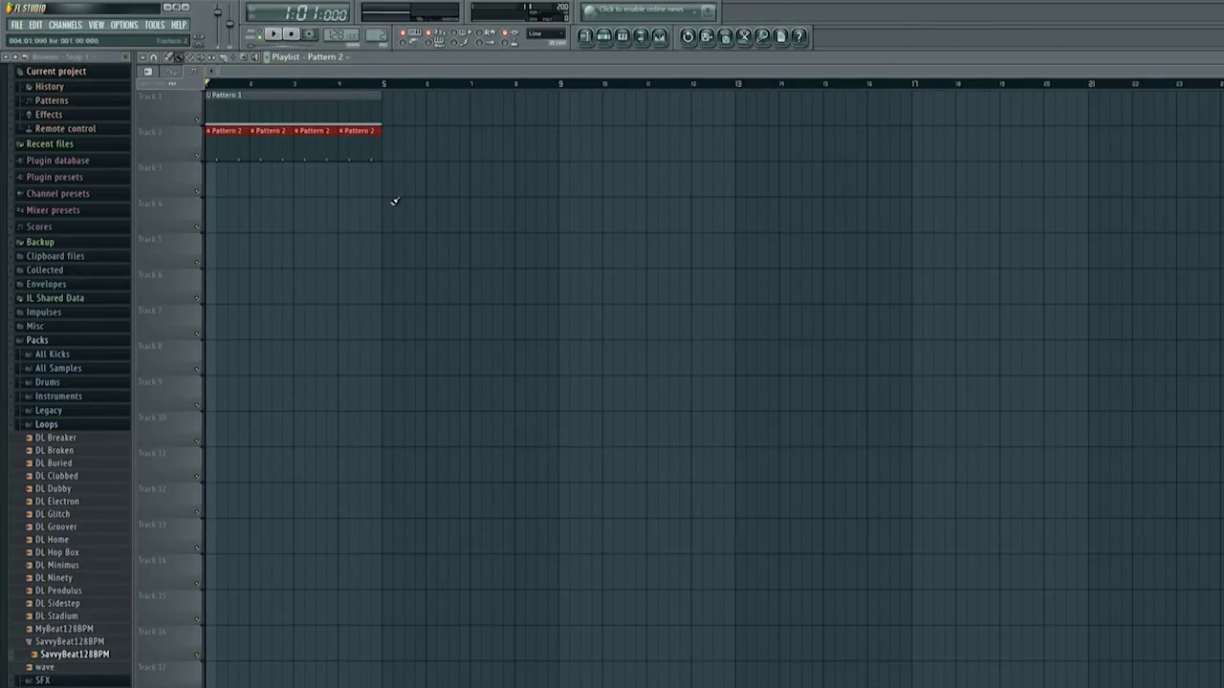